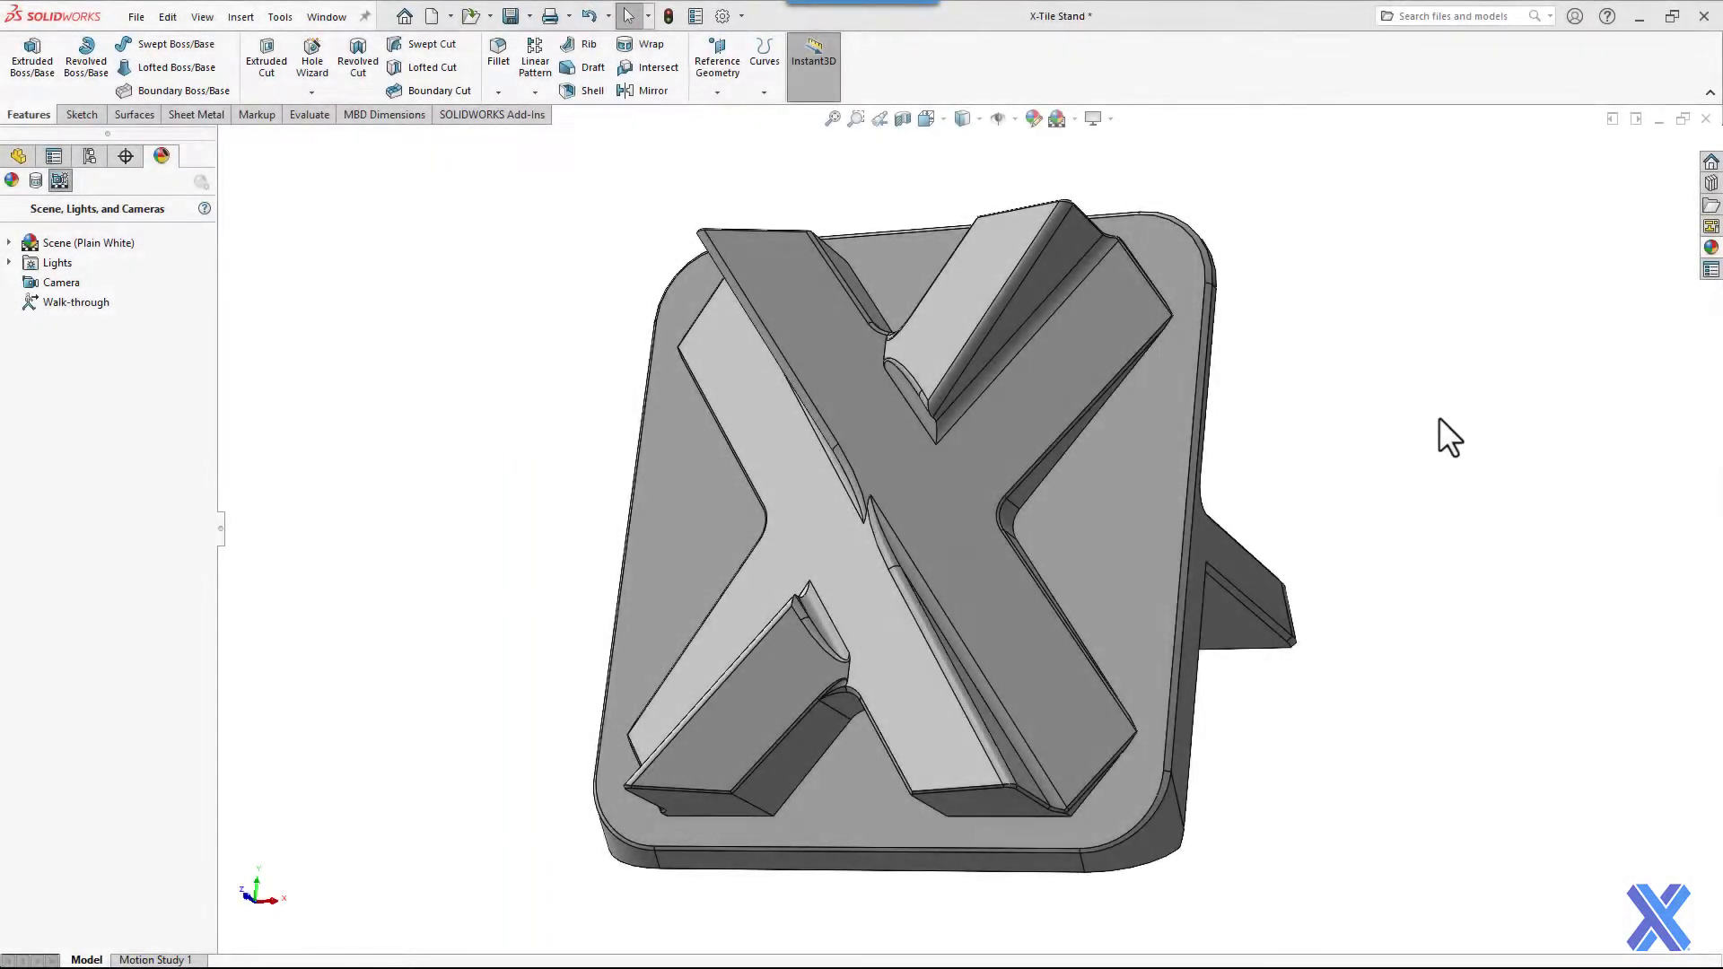
Apply the Blue solid swatch to the whole stand and set both Xometry lettering features to white (255,255,255).
left_click(1038, 119)
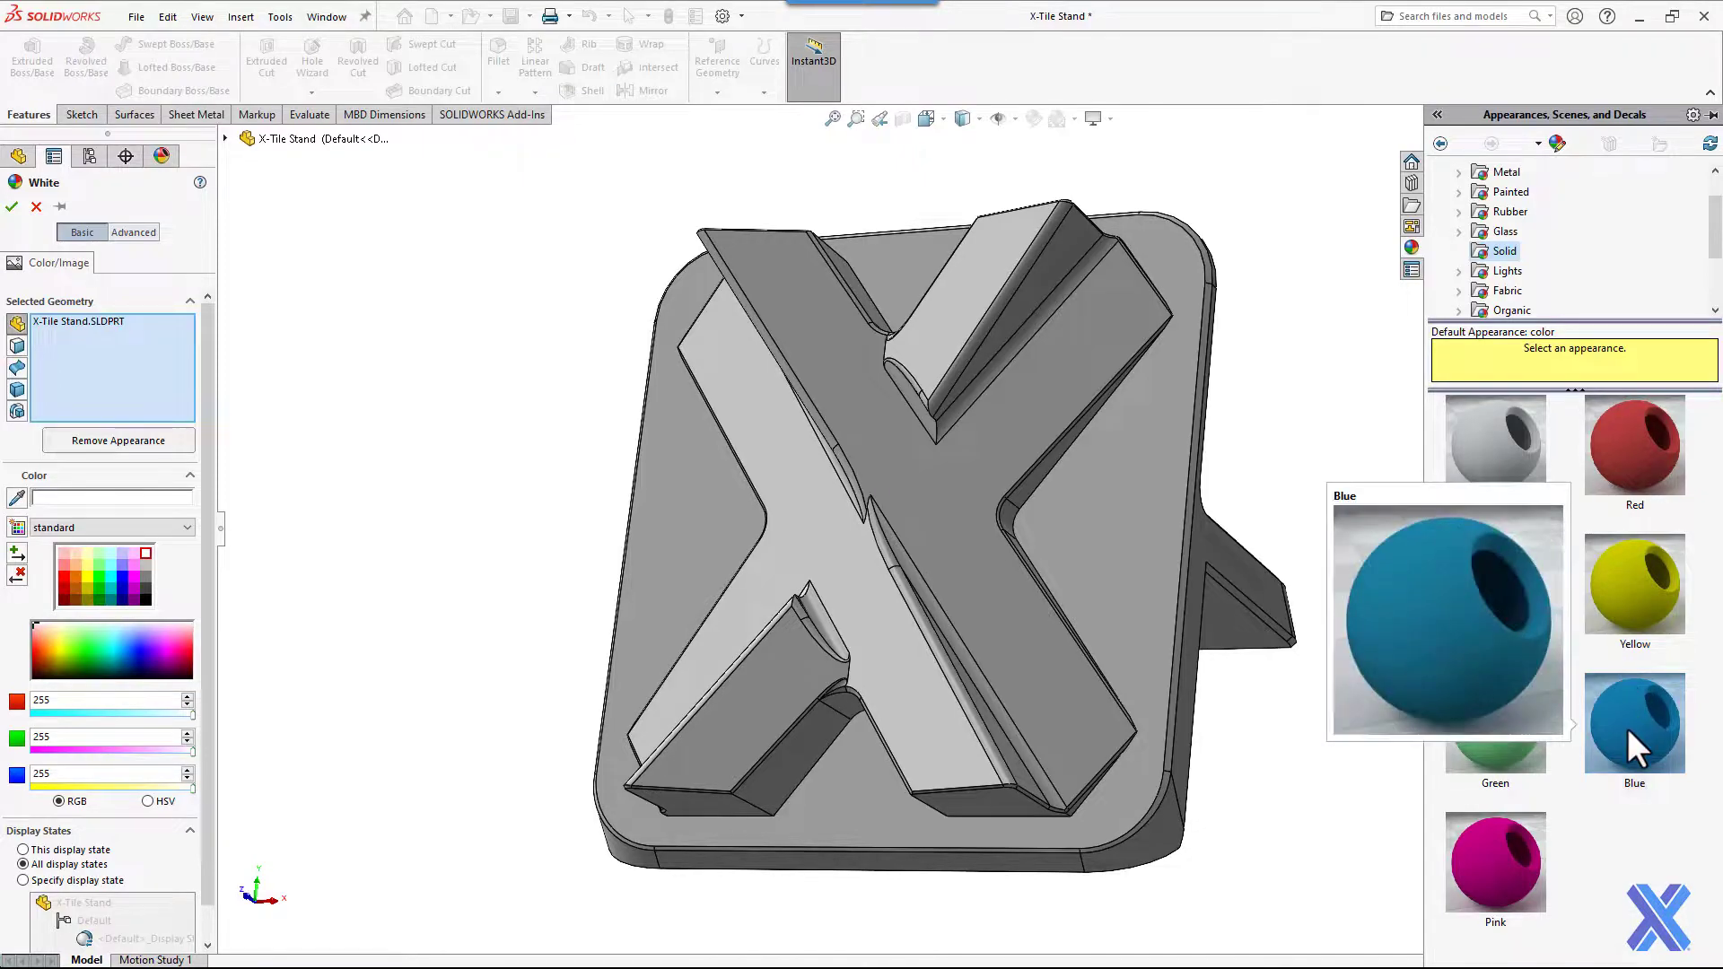
left_click_drag(1629, 728, 1080, 526)
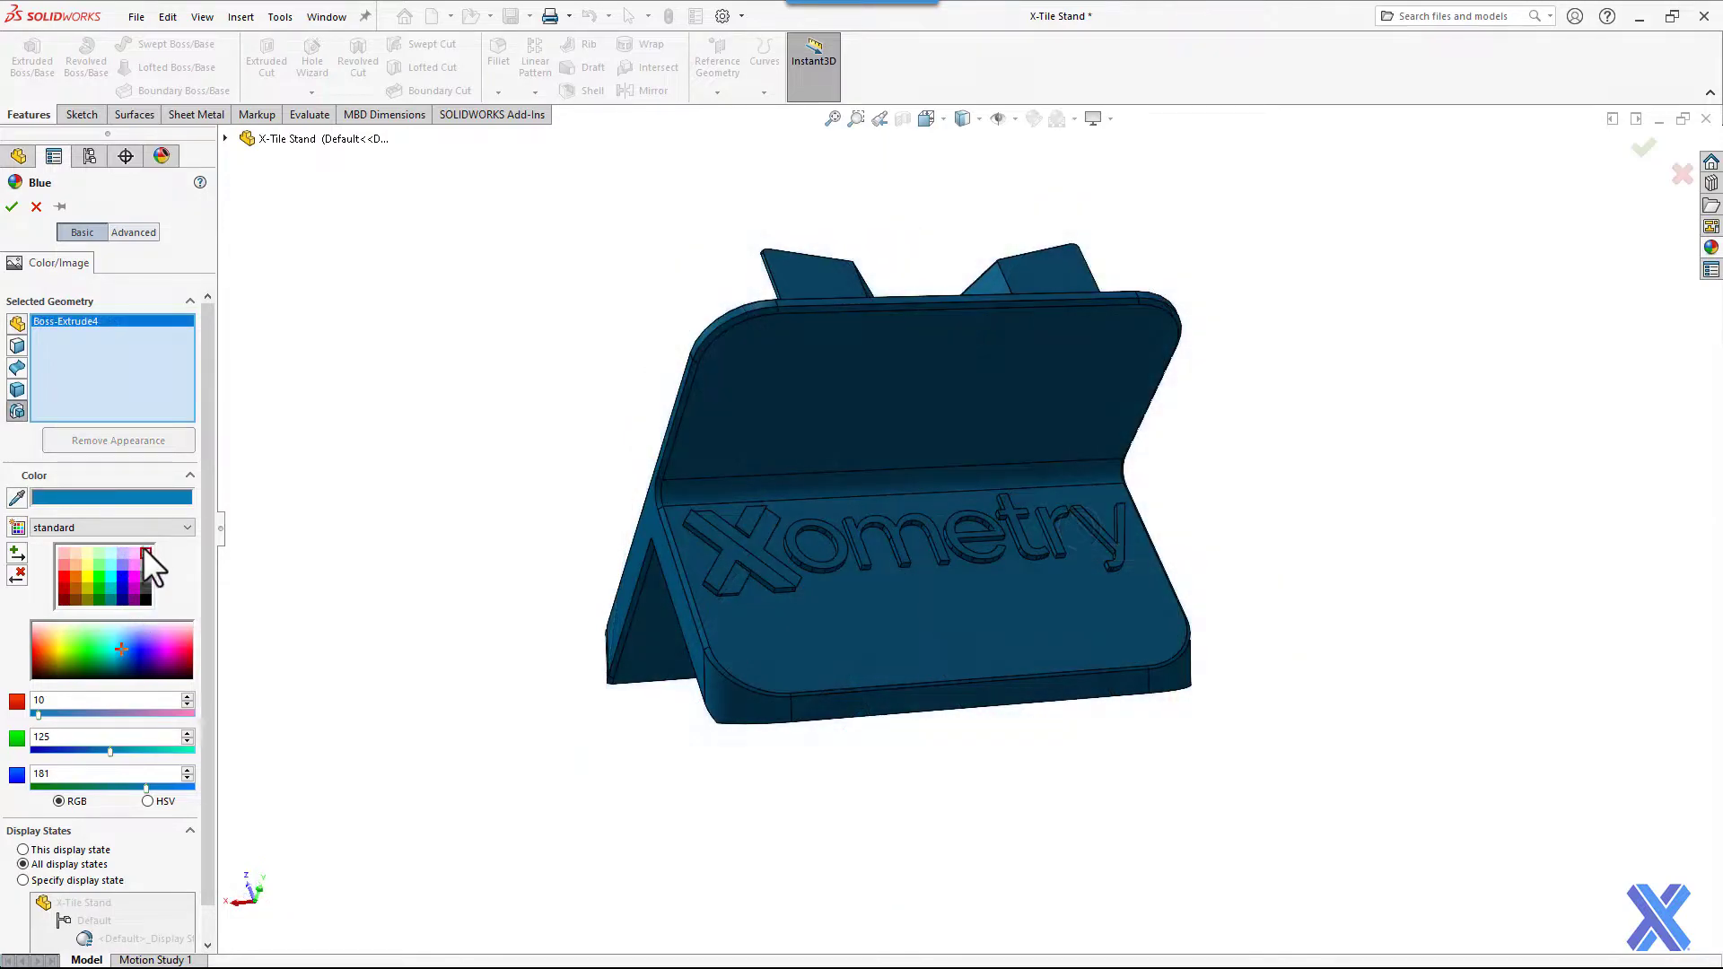
left_click(143, 553)
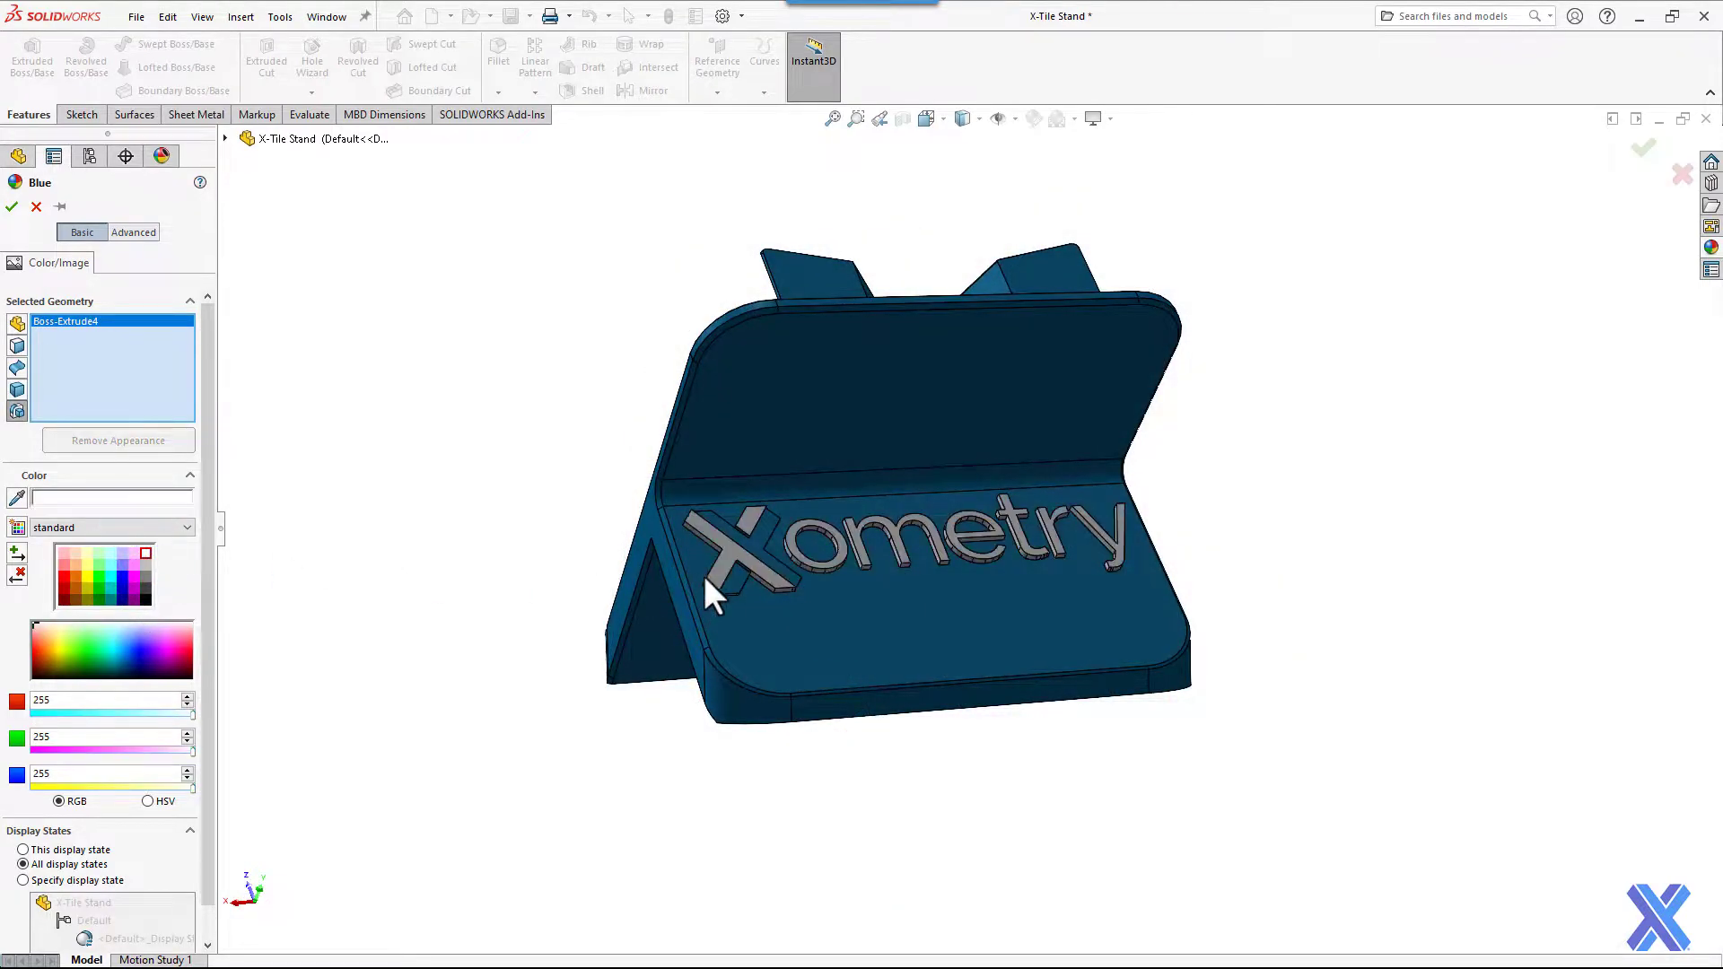
left_click(759, 553)
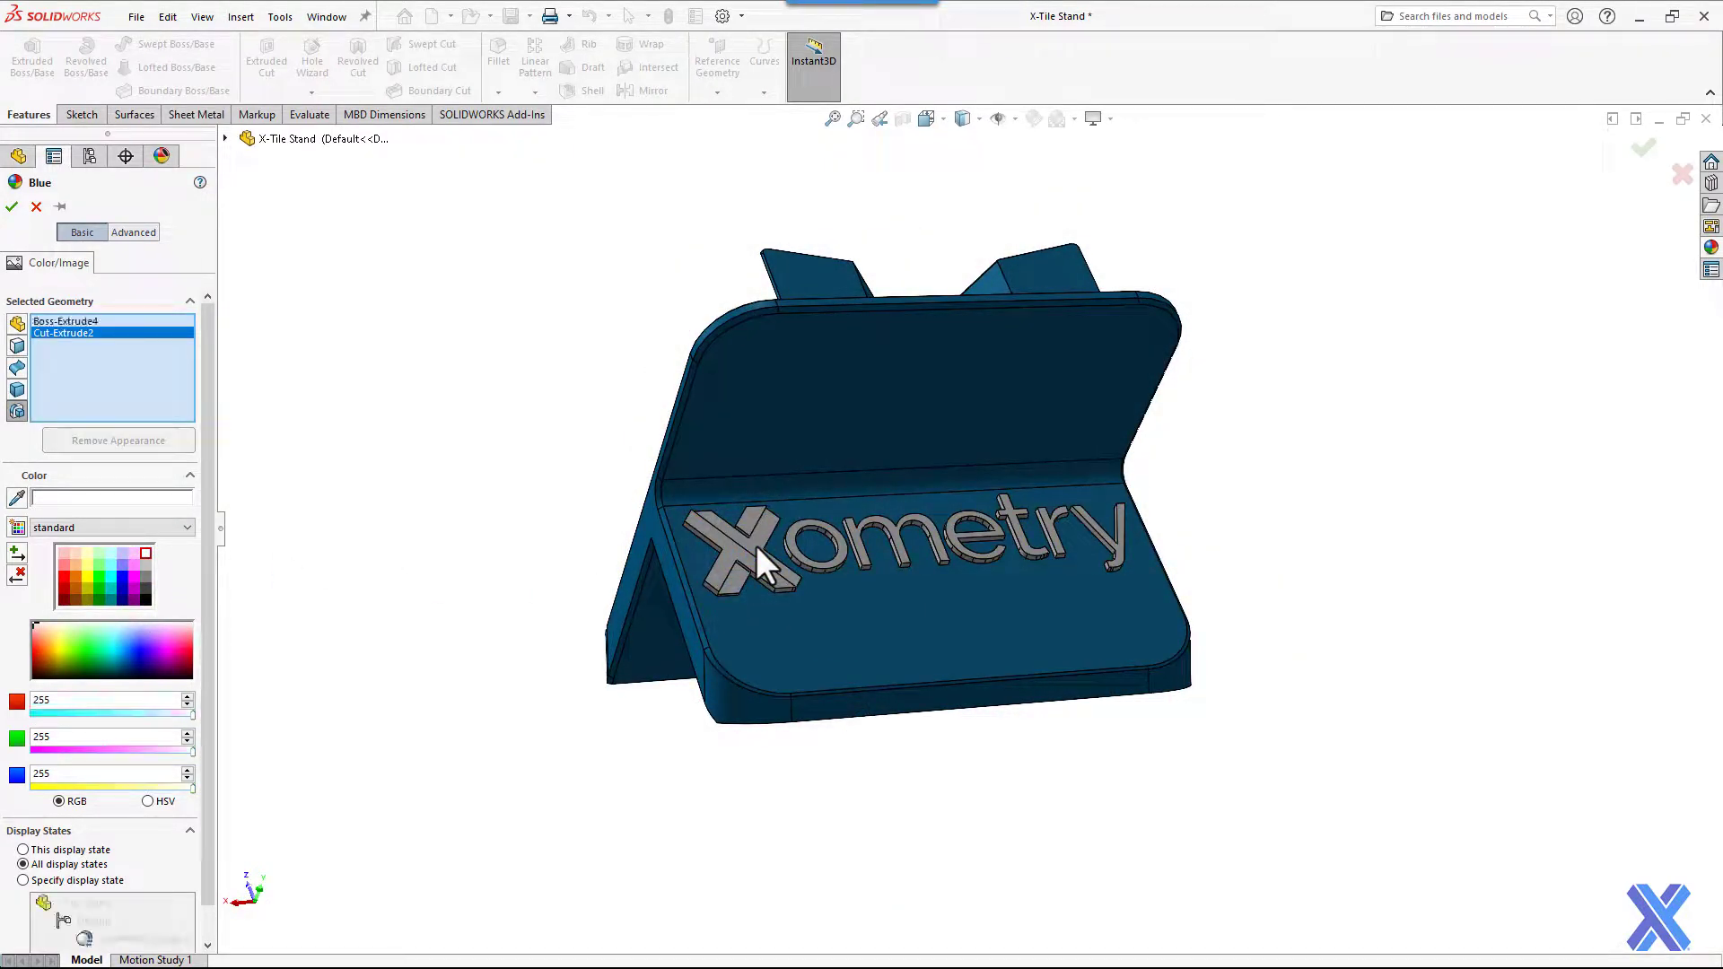
Map Colorful_Texture onto the X face with Fit width and Fit height to selection, accepting the appearance.
mouse_move(747, 577)
left_mouse_down()
mouse_move(789, 596)
mouse_move(991, 592)
left_mouse_up()
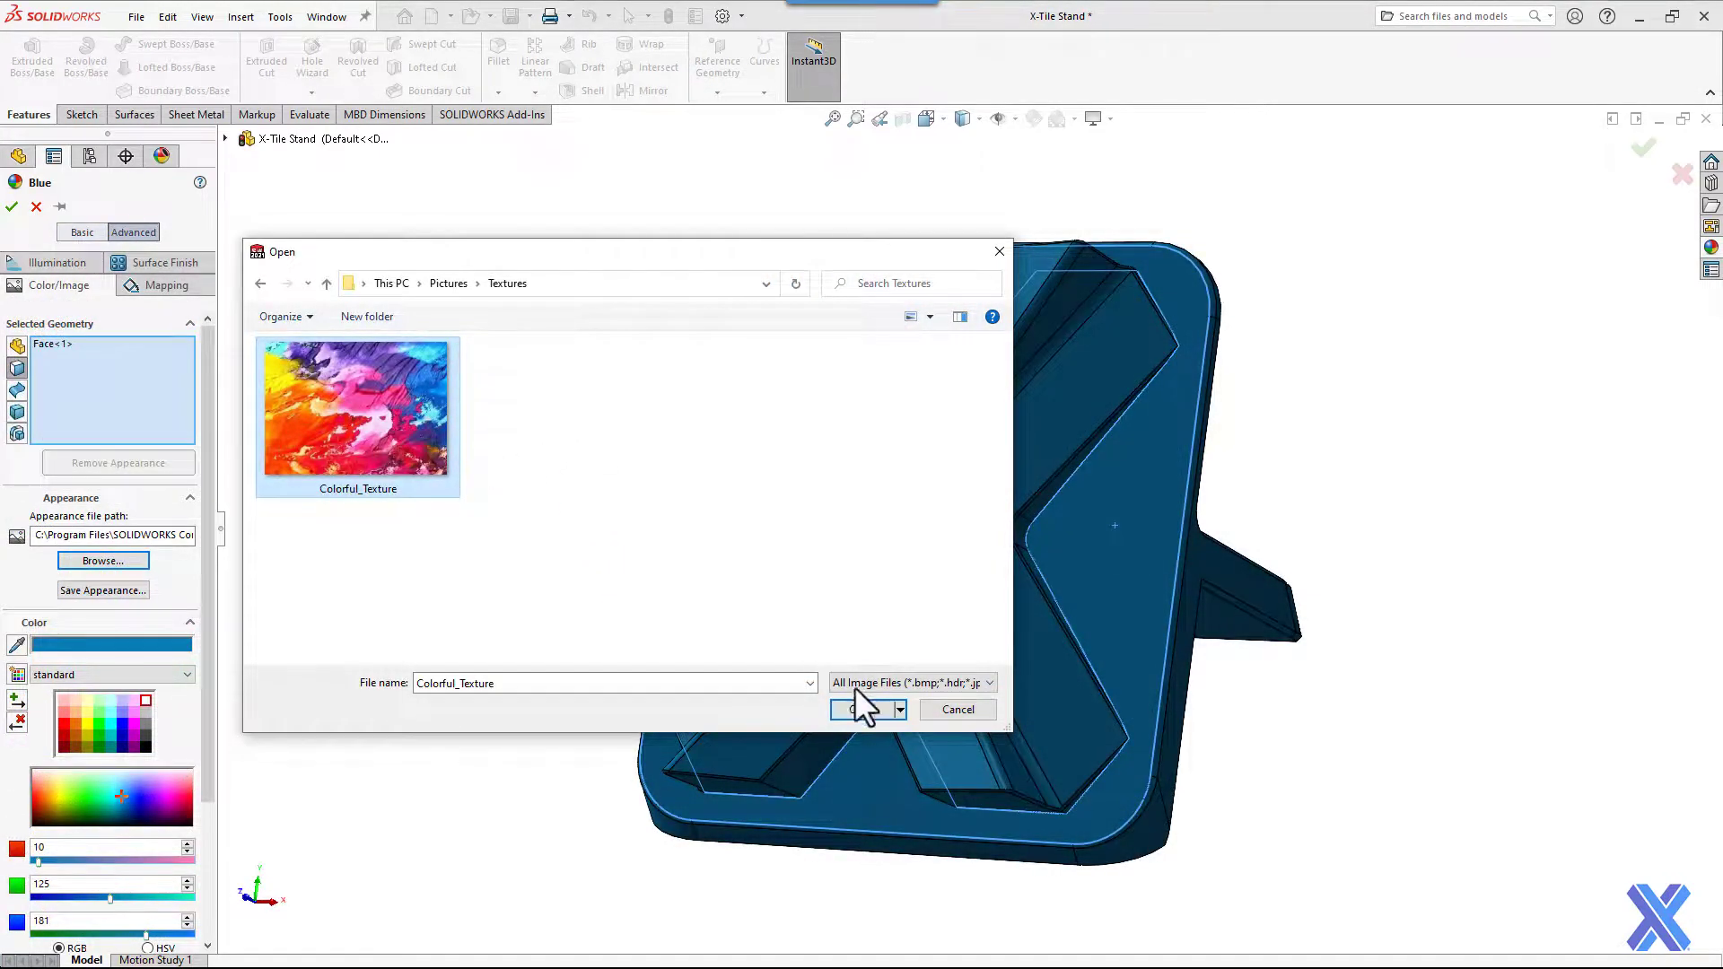
left_click(863, 710)
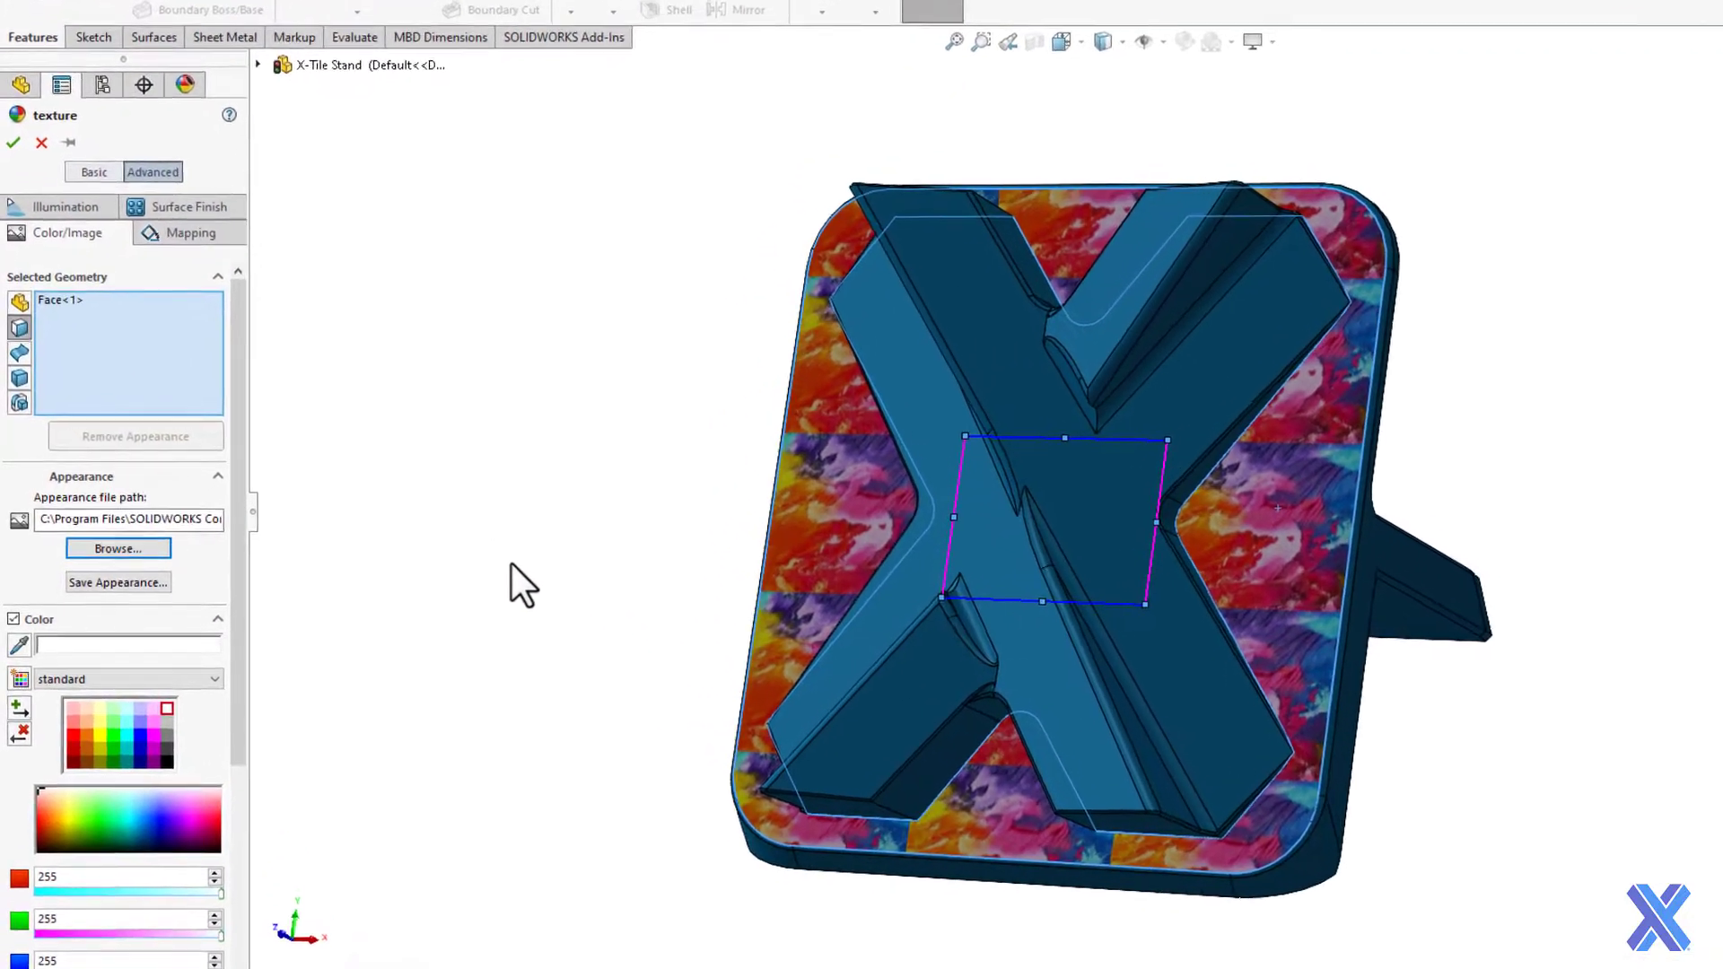
left_click(238, 158)
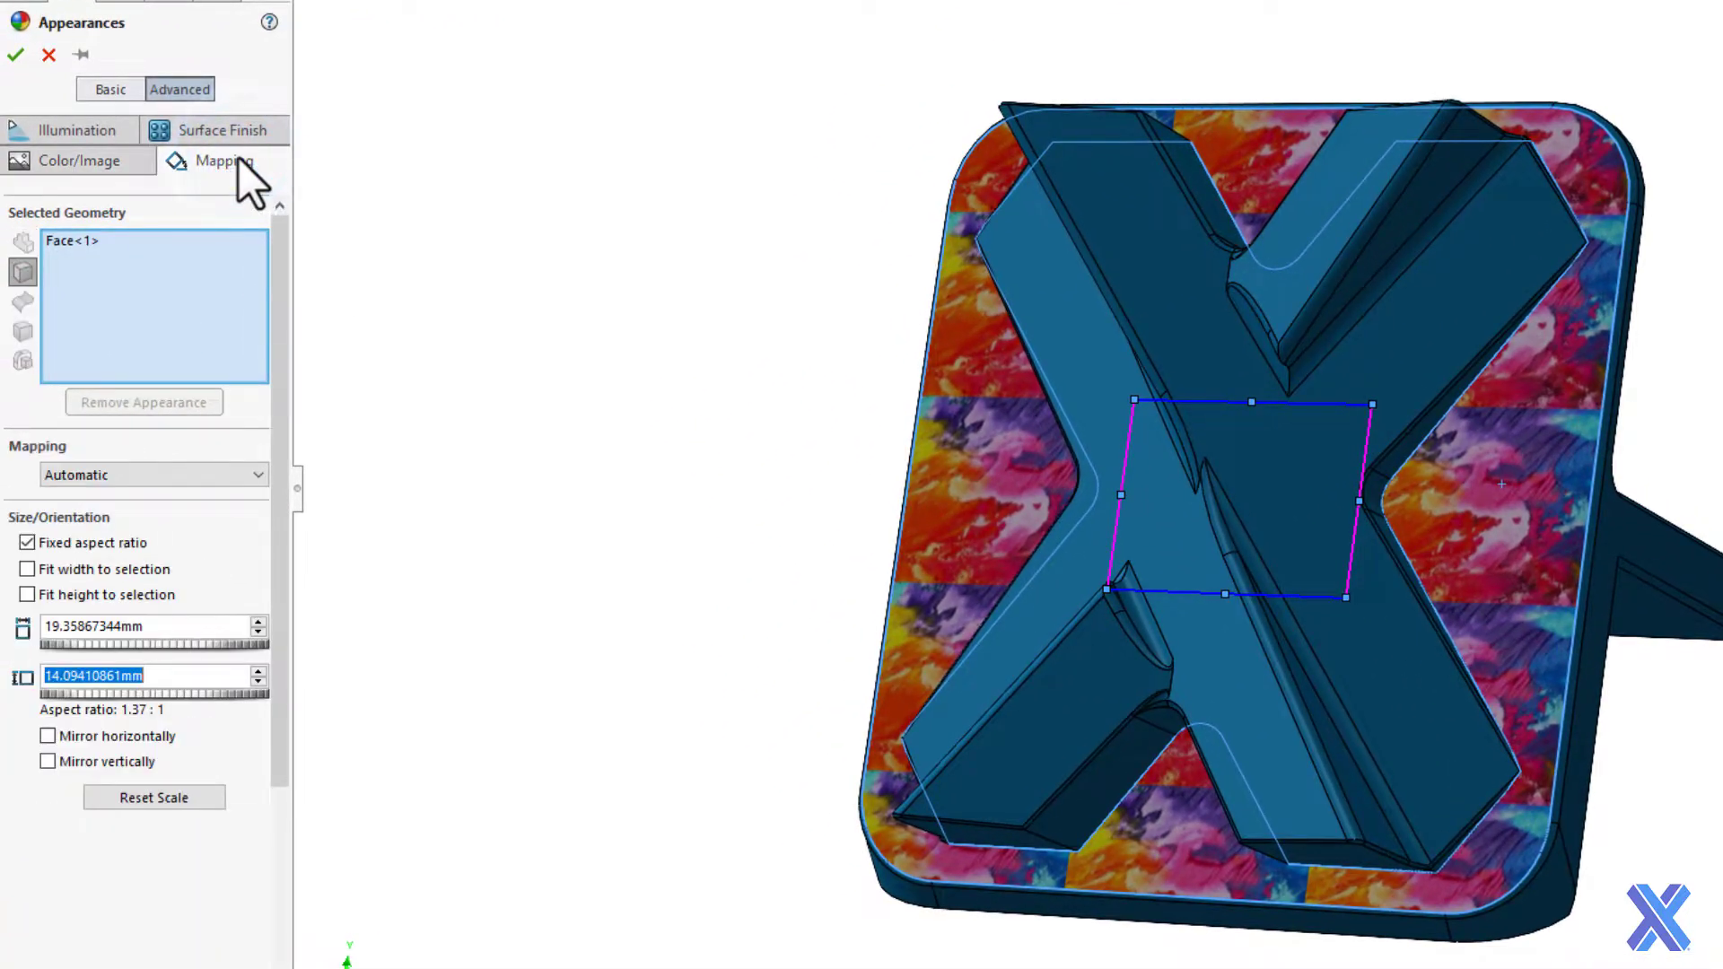
left_click(110, 568)
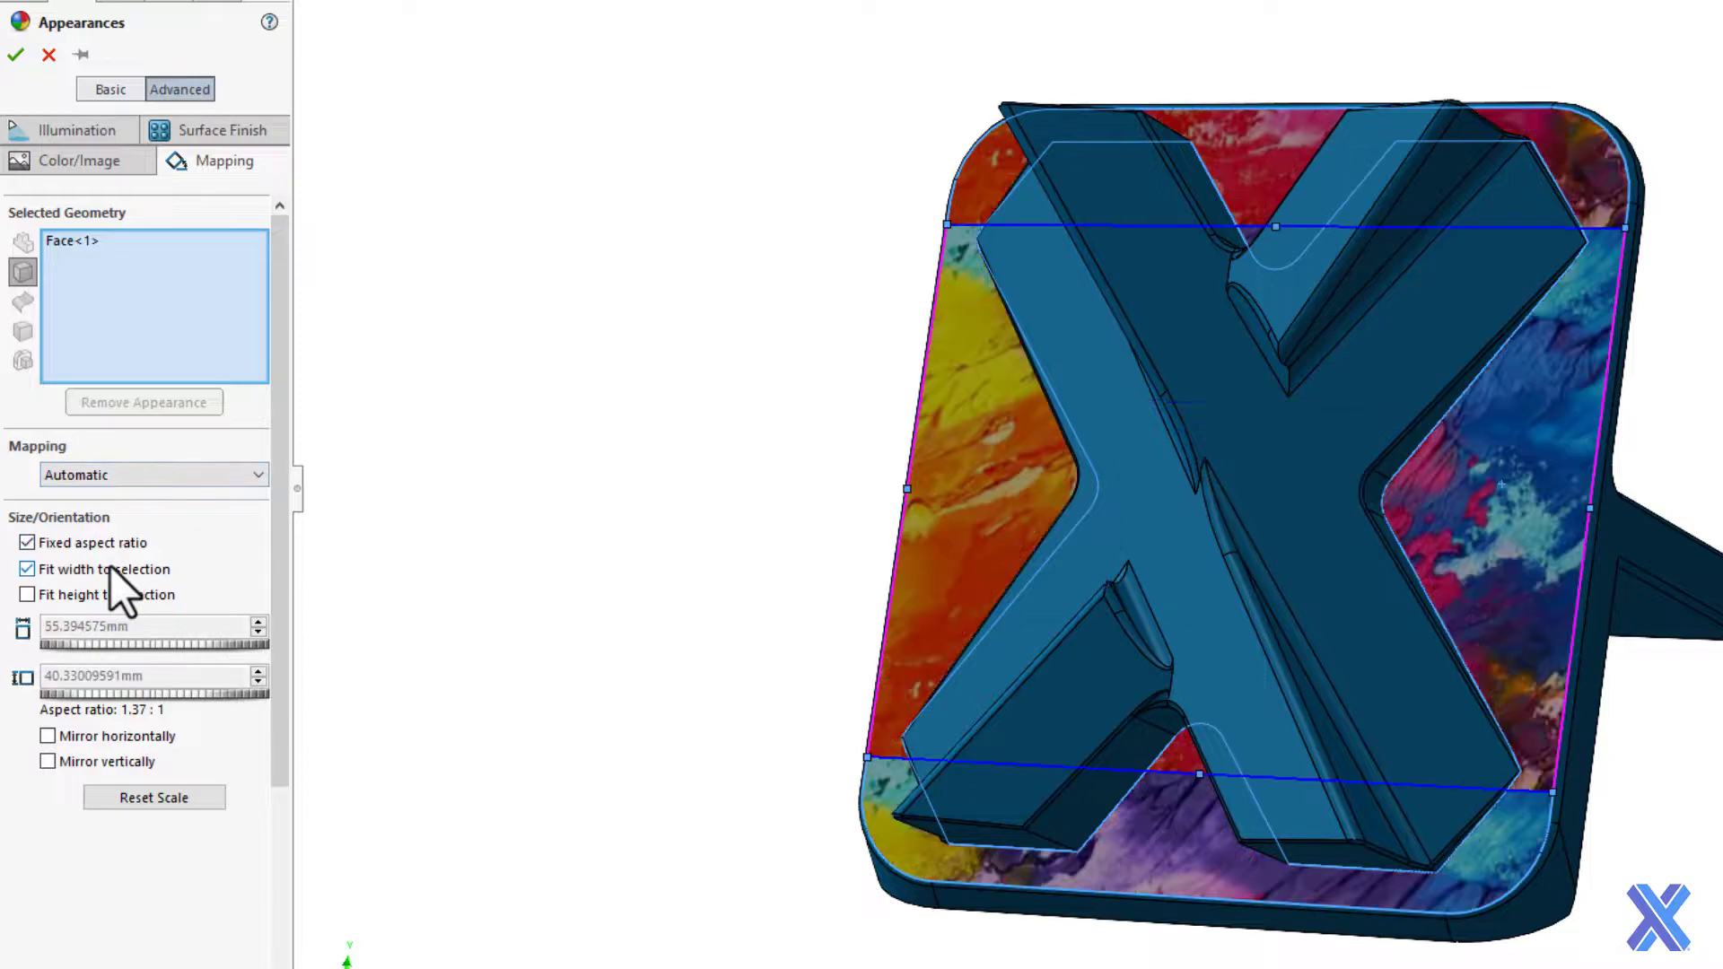
left_click(109, 594)
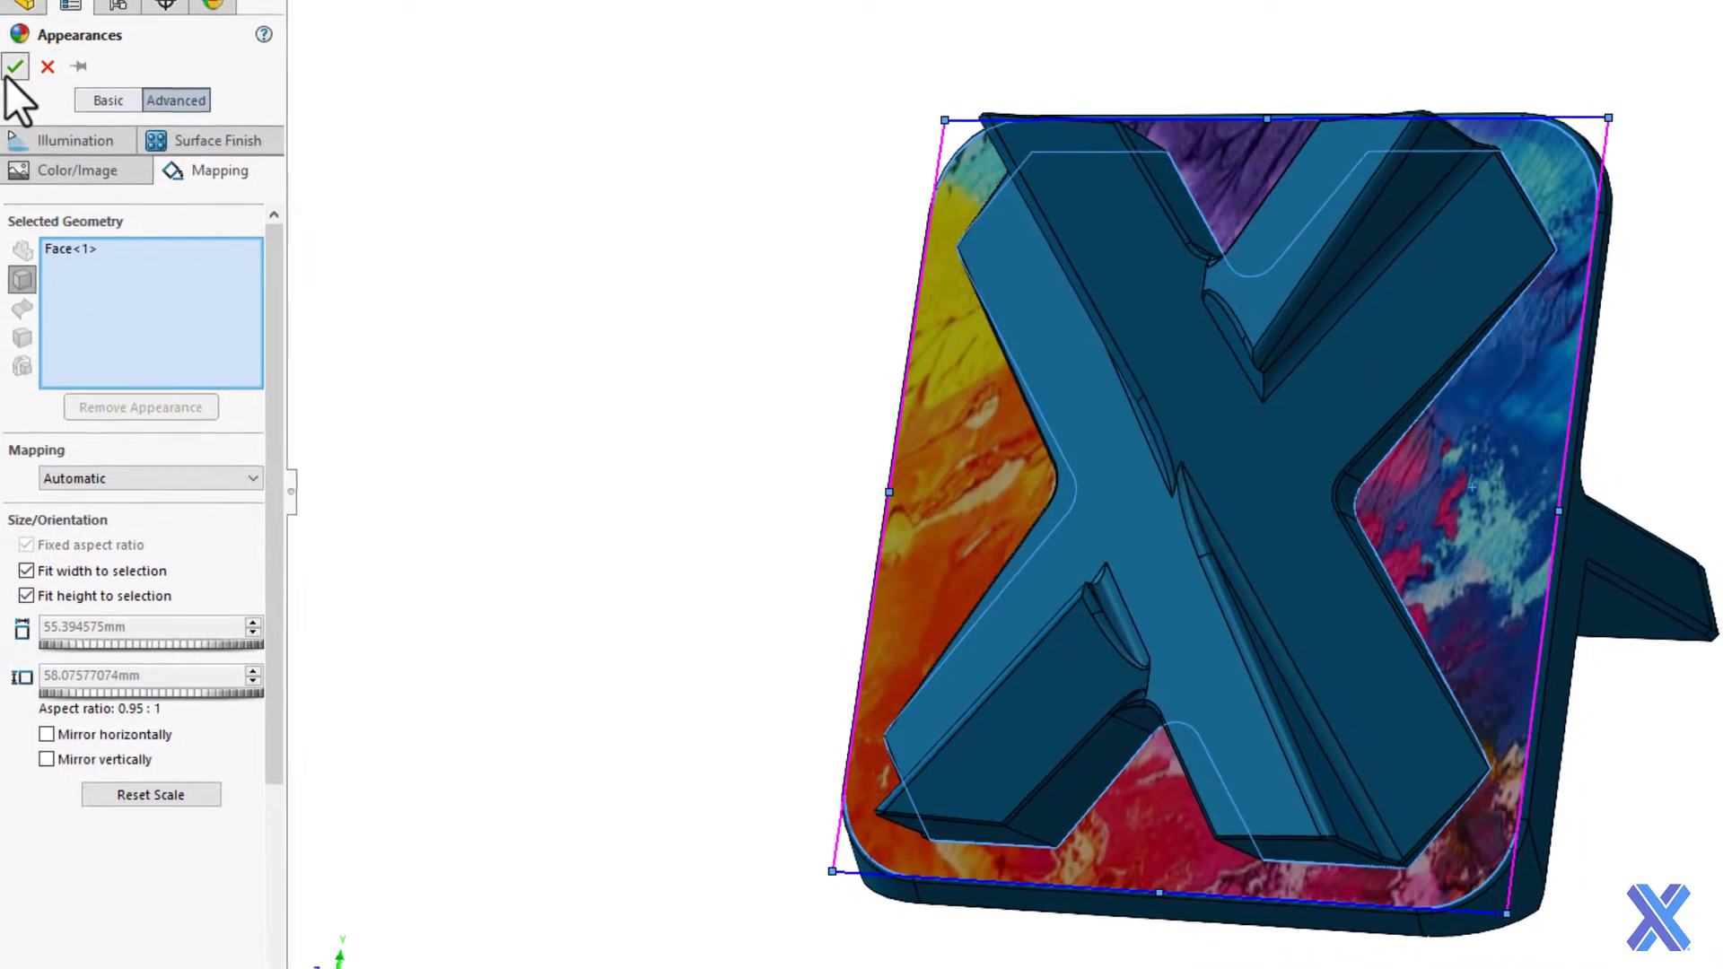
left_click(15, 54)
left_click(910, 550)
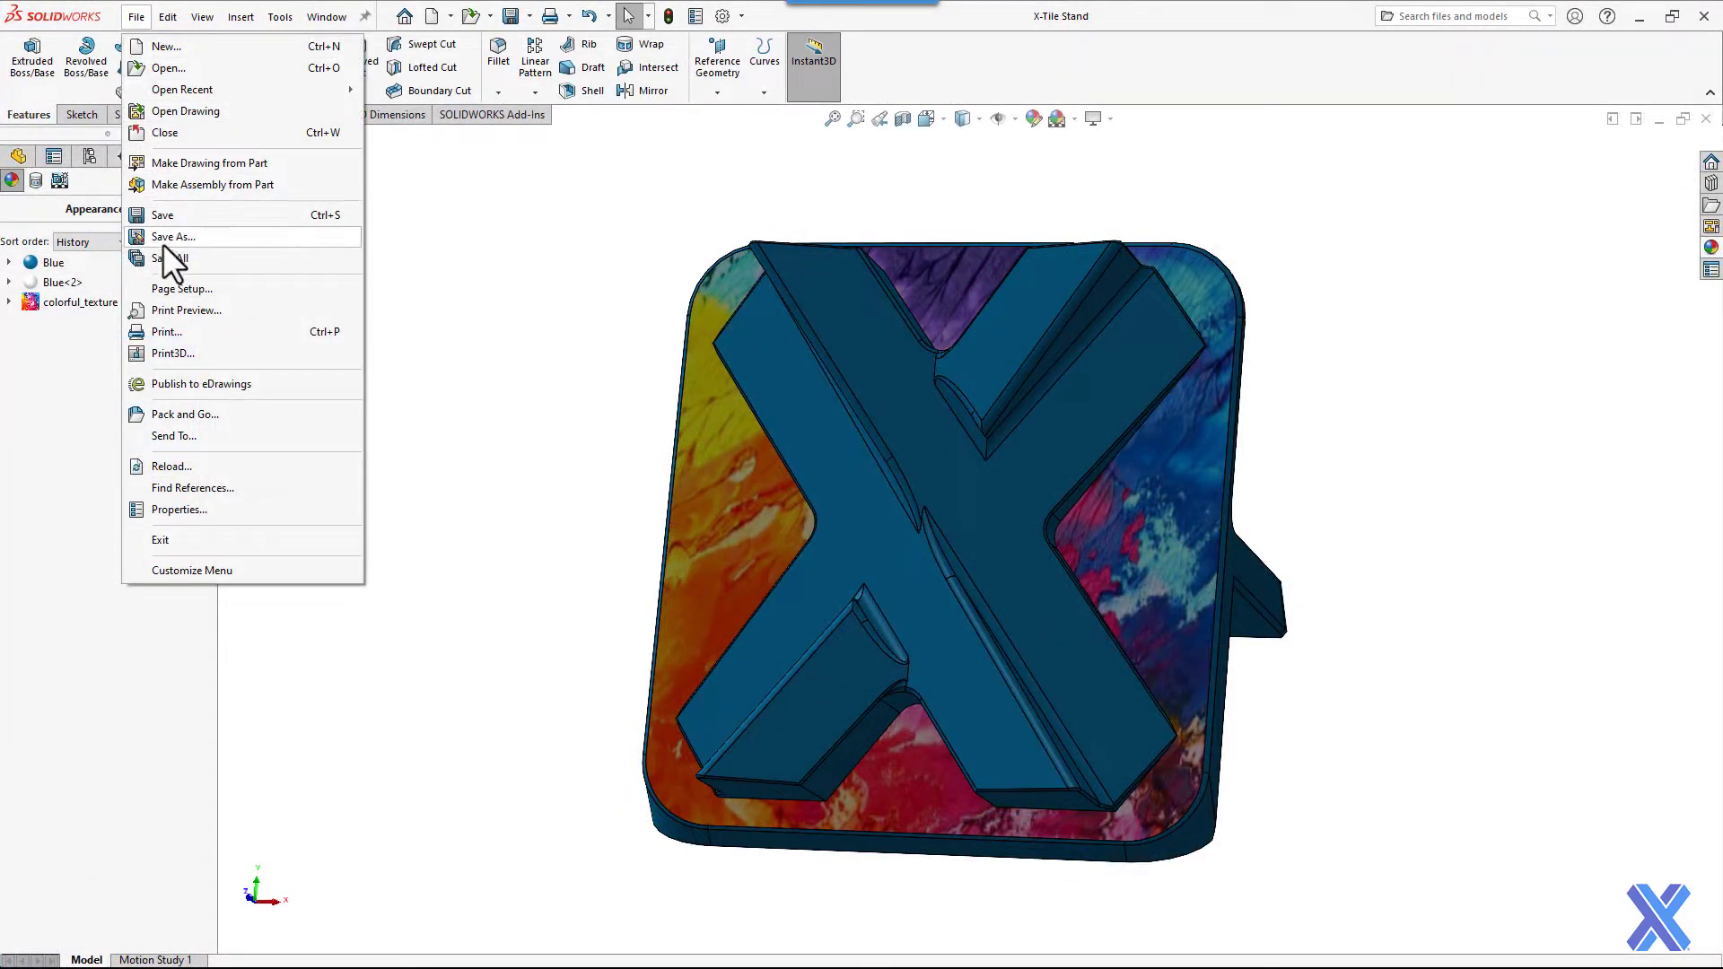
Start Save As and choose 3D Manufacturing Format (*.3mf) as the export type.
left_click(163, 244)
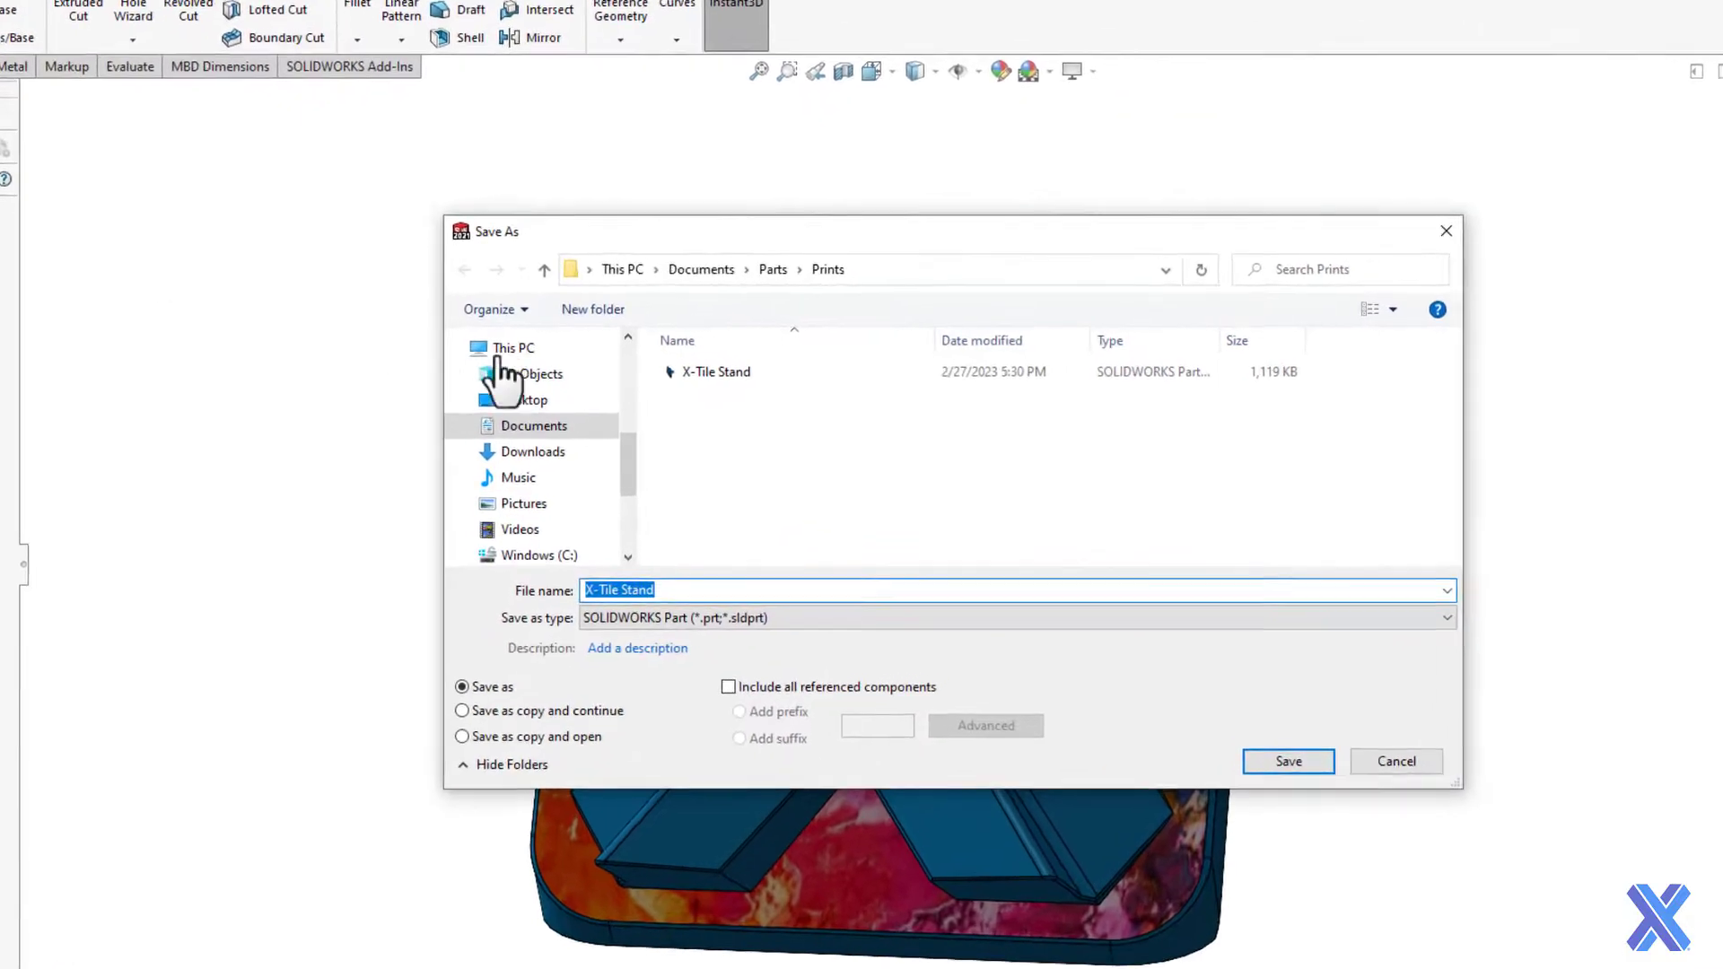
left_click(900, 672)
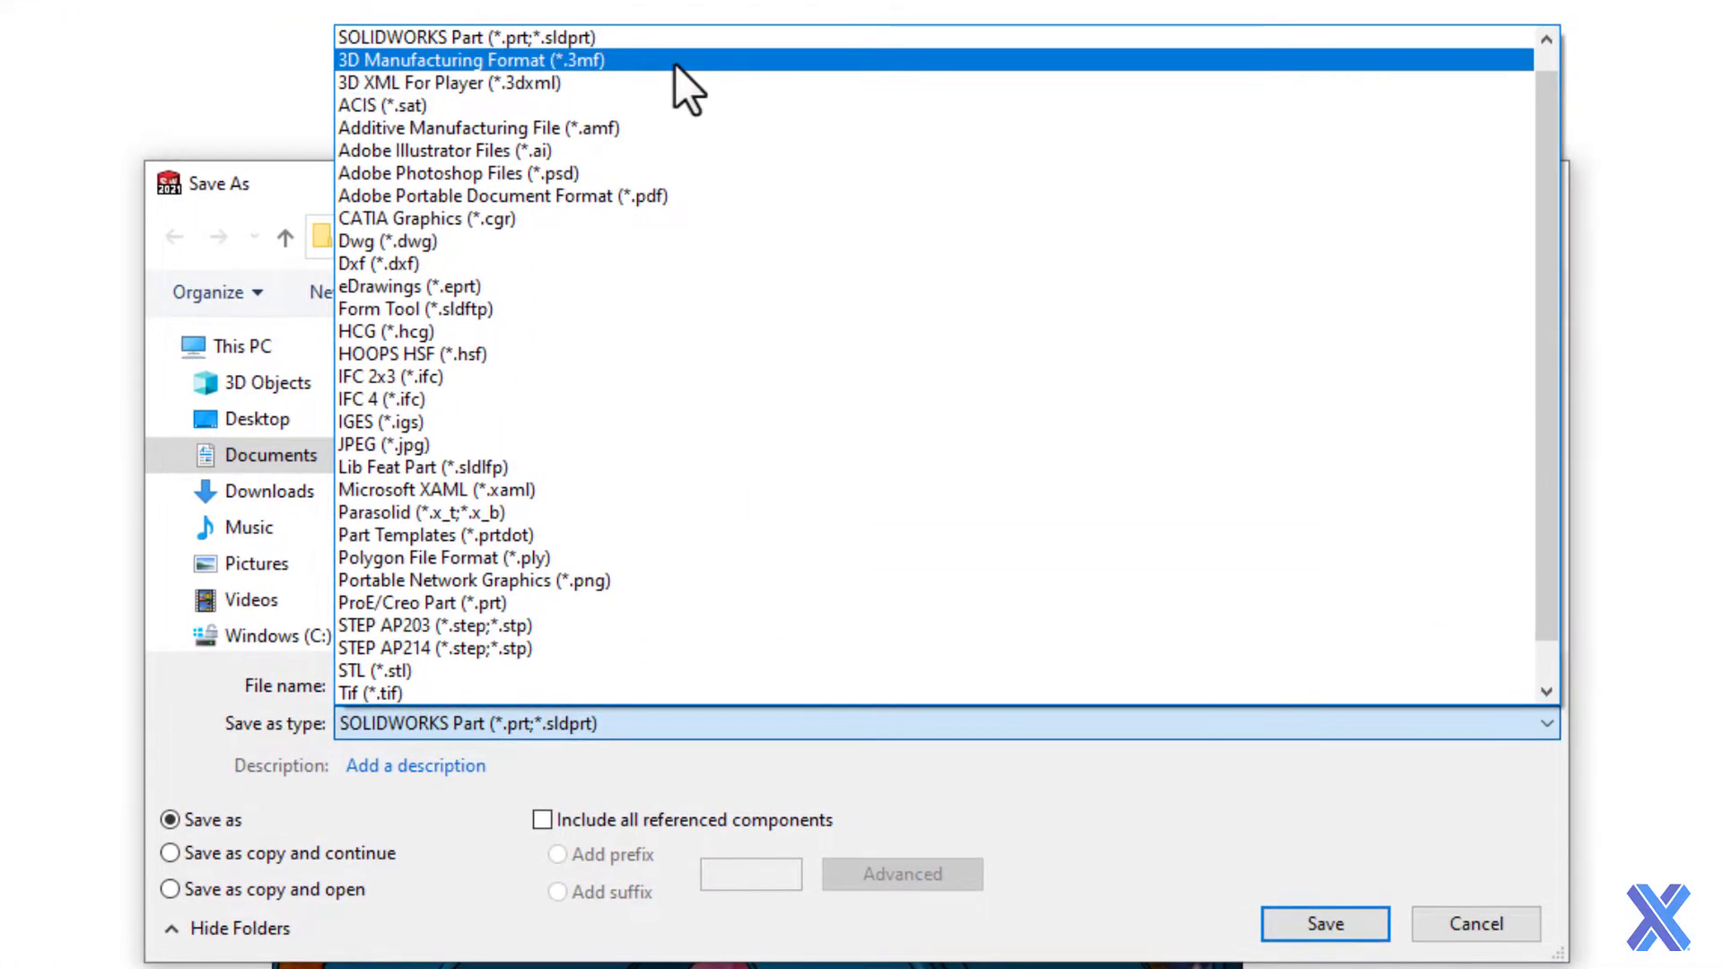
left_click(674, 64)
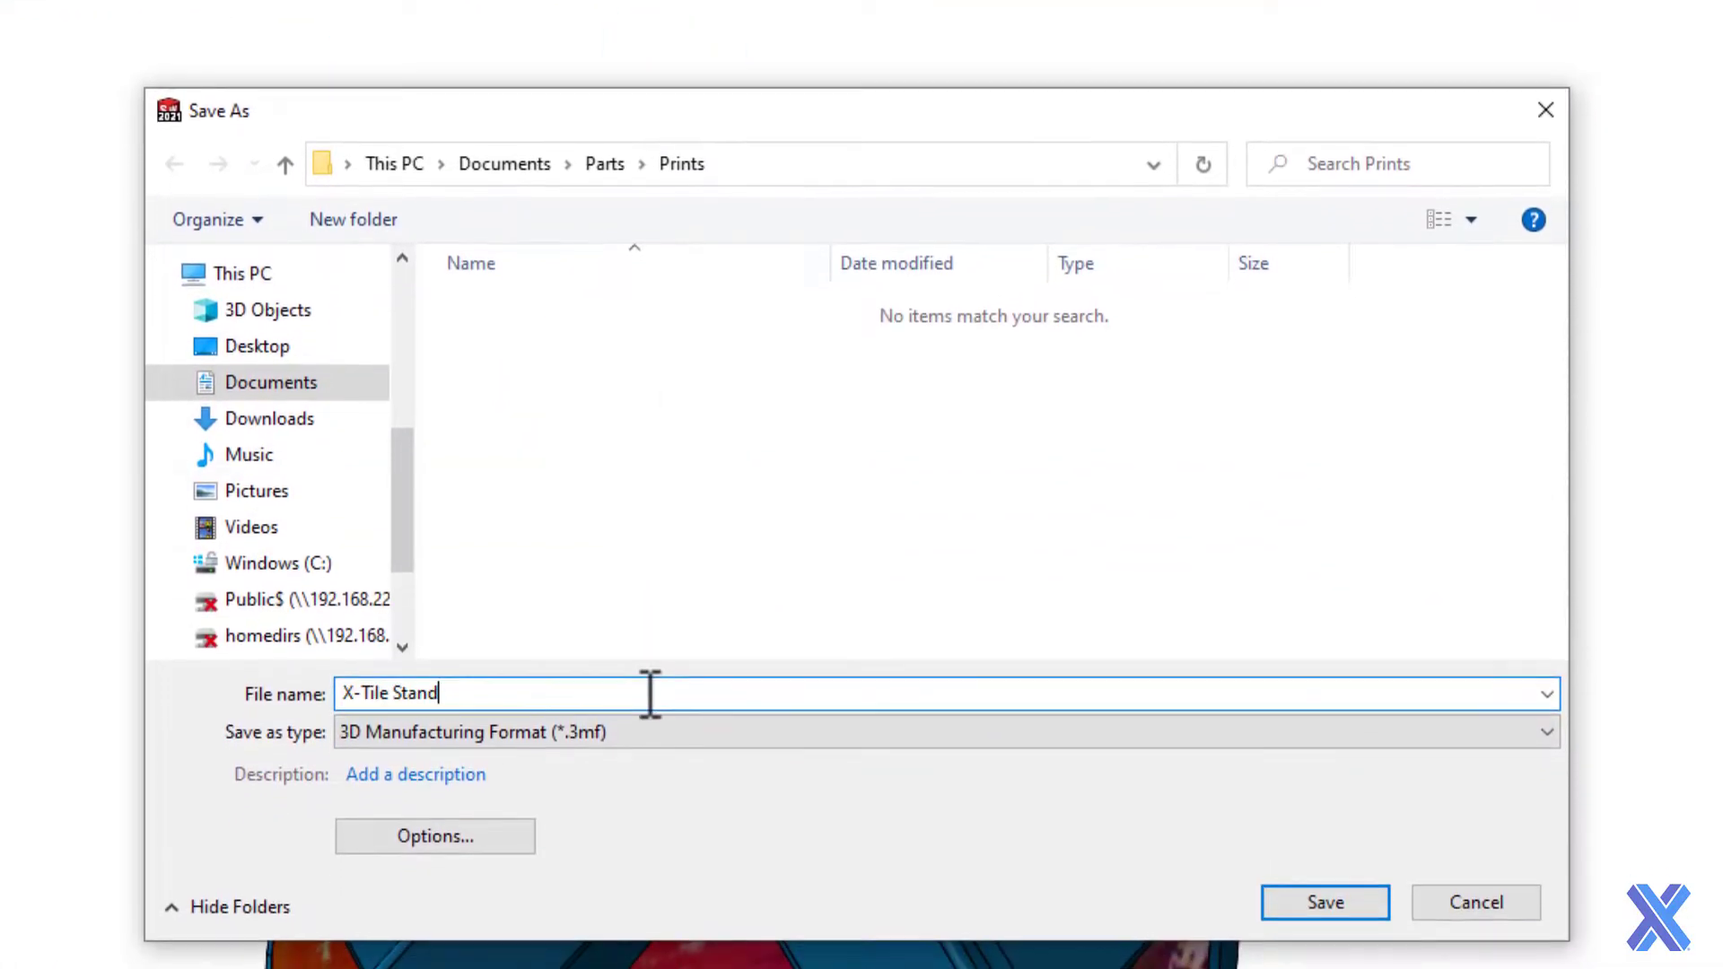
type("-Colorful")
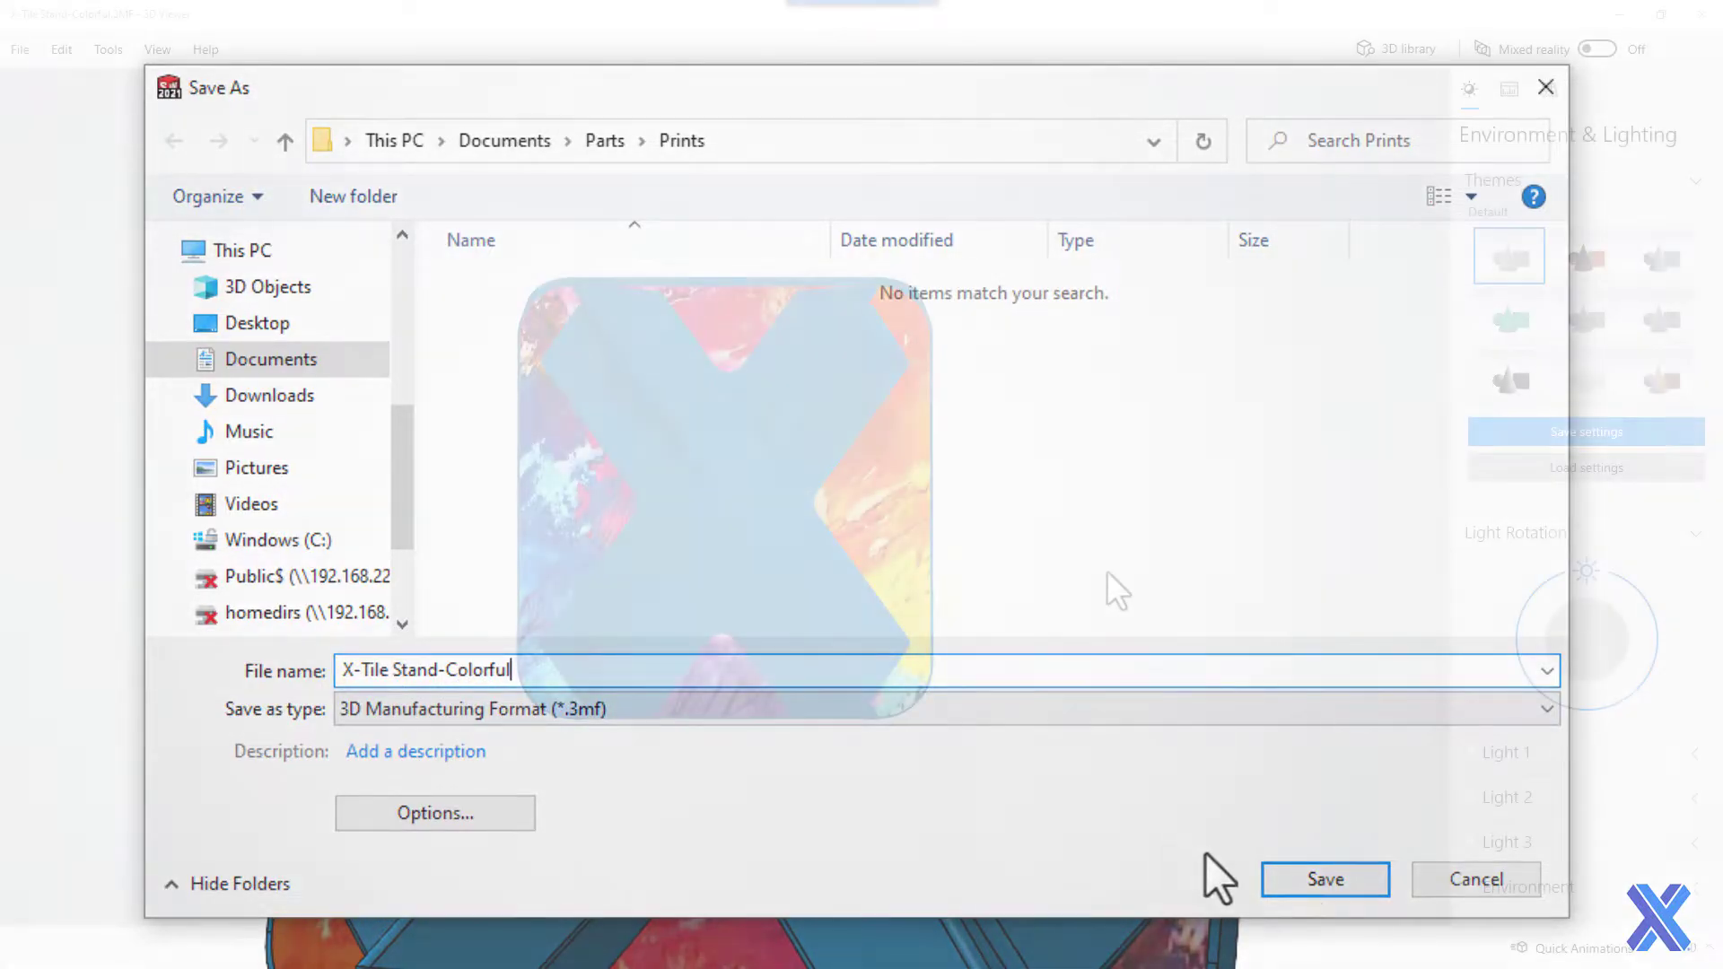
Save the X-Tile Stand-Colorful 3MF and tilt it in 3D Viewer to check the textured face.
left_click(1324, 879)
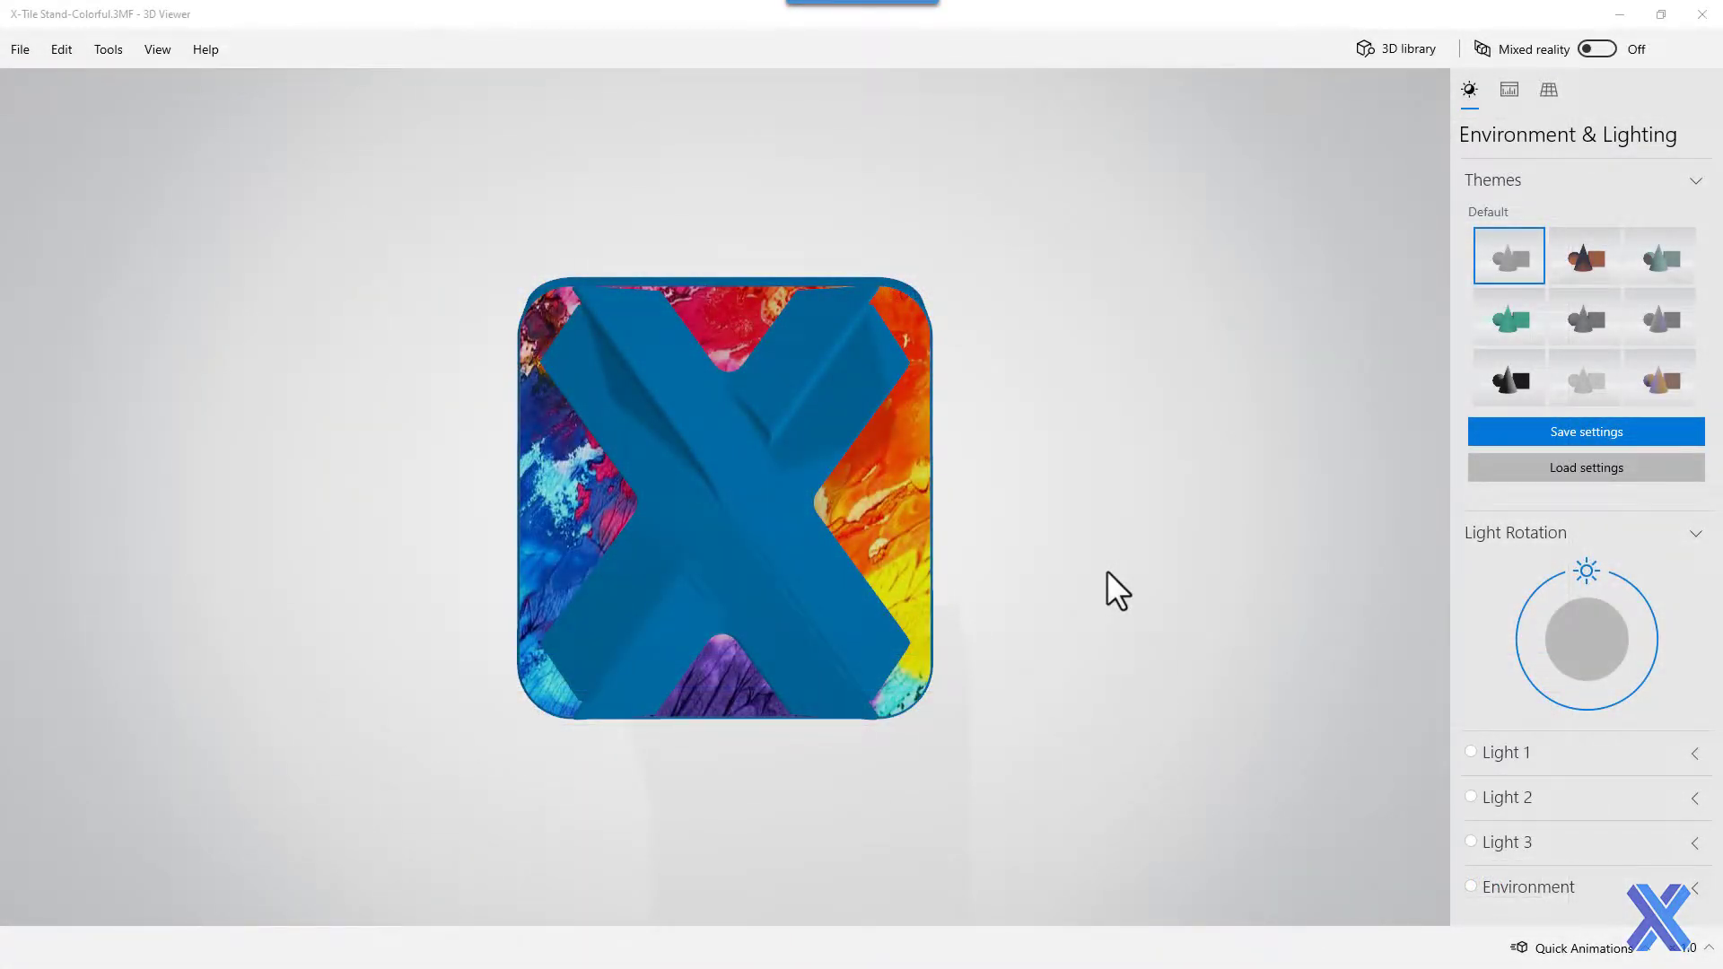
mouse_move(1107, 573)
left_mouse_down()
mouse_move(1101, 314)
mouse_move(846, 312)
mouse_move(720, 327)
mouse_move(640, 371)
mouse_move(645, 573)
mouse_move(575, 453)
left_mouse_up()
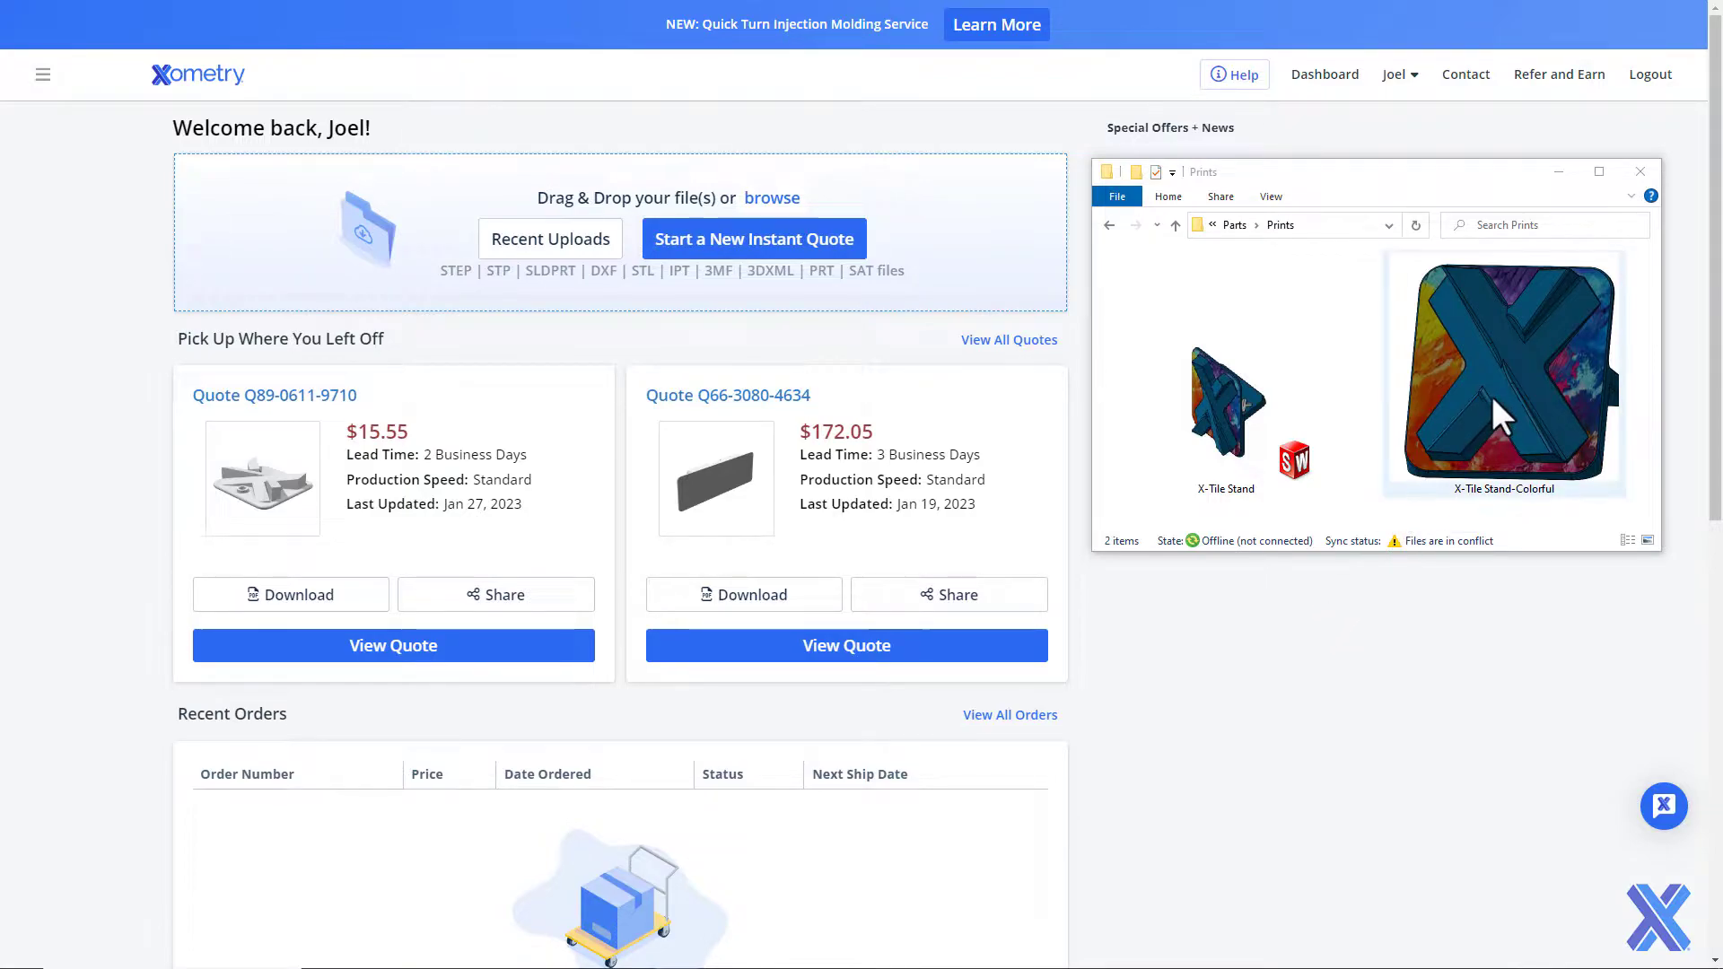
Upload X-Tile Stand-Colorful.3MF to a new Xometry instant quote.
mouse_move(1493, 396)
left_mouse_down()
mouse_move(1060, 348)
mouse_move(758, 244)
left_mouse_up()
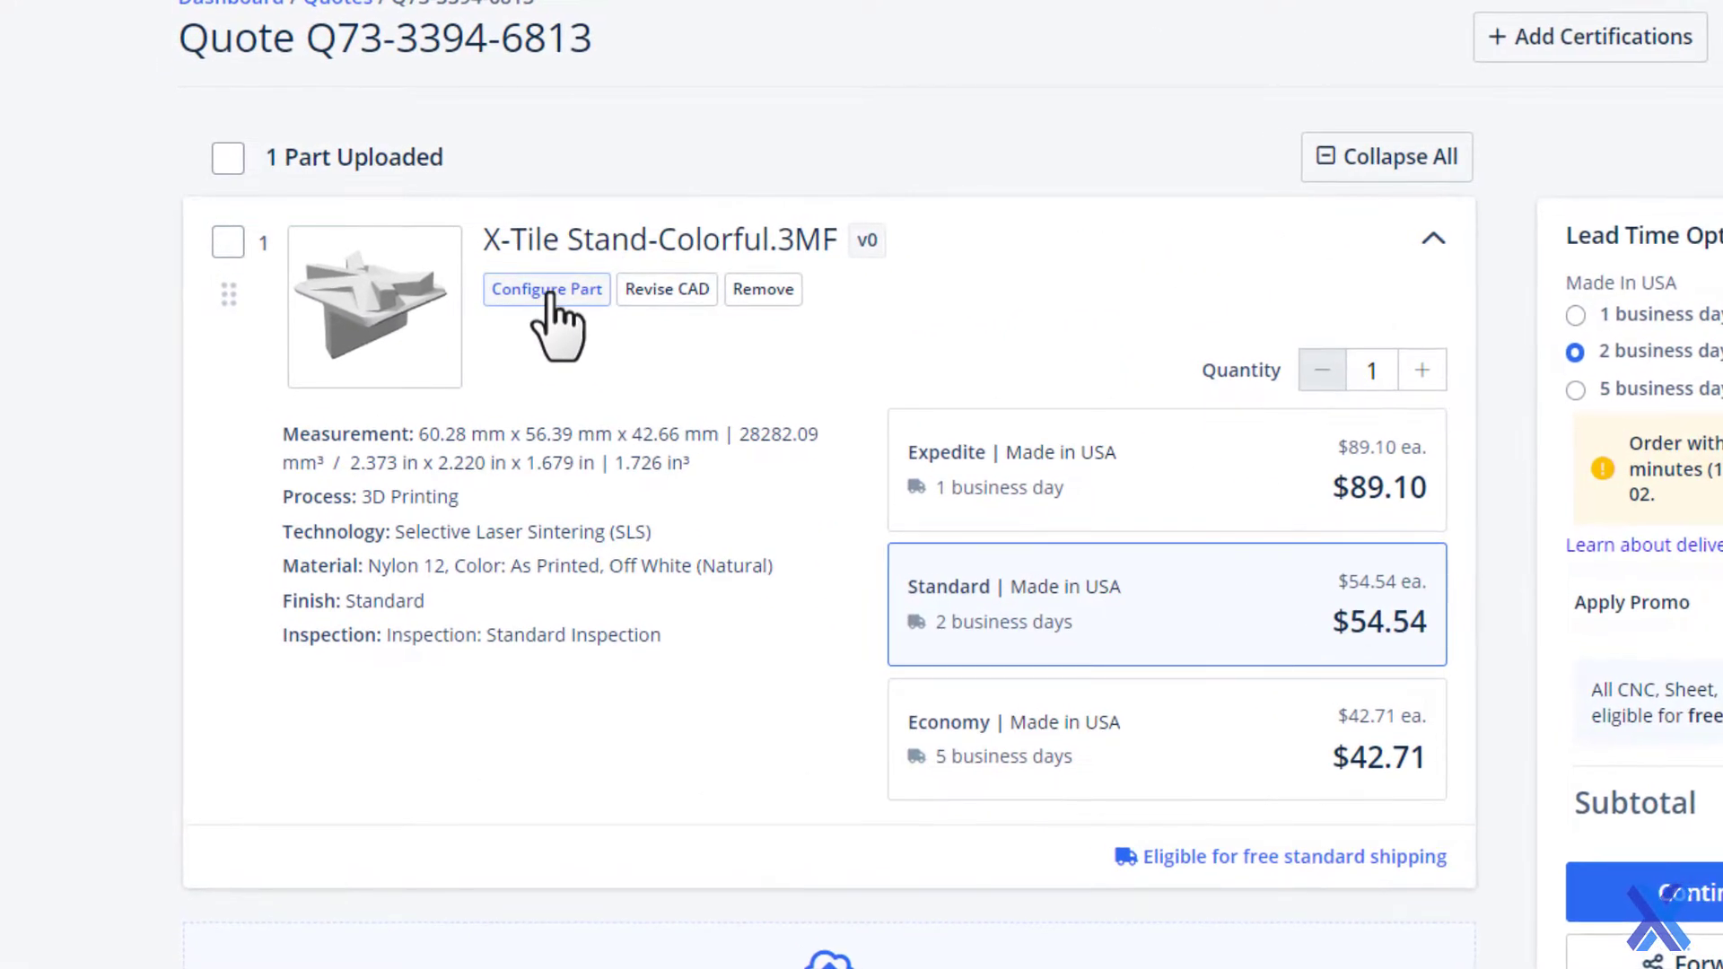
Configure the part for PolyJet technology and try the Multi-Color, CAD-Defined material.
left_click(552, 294)
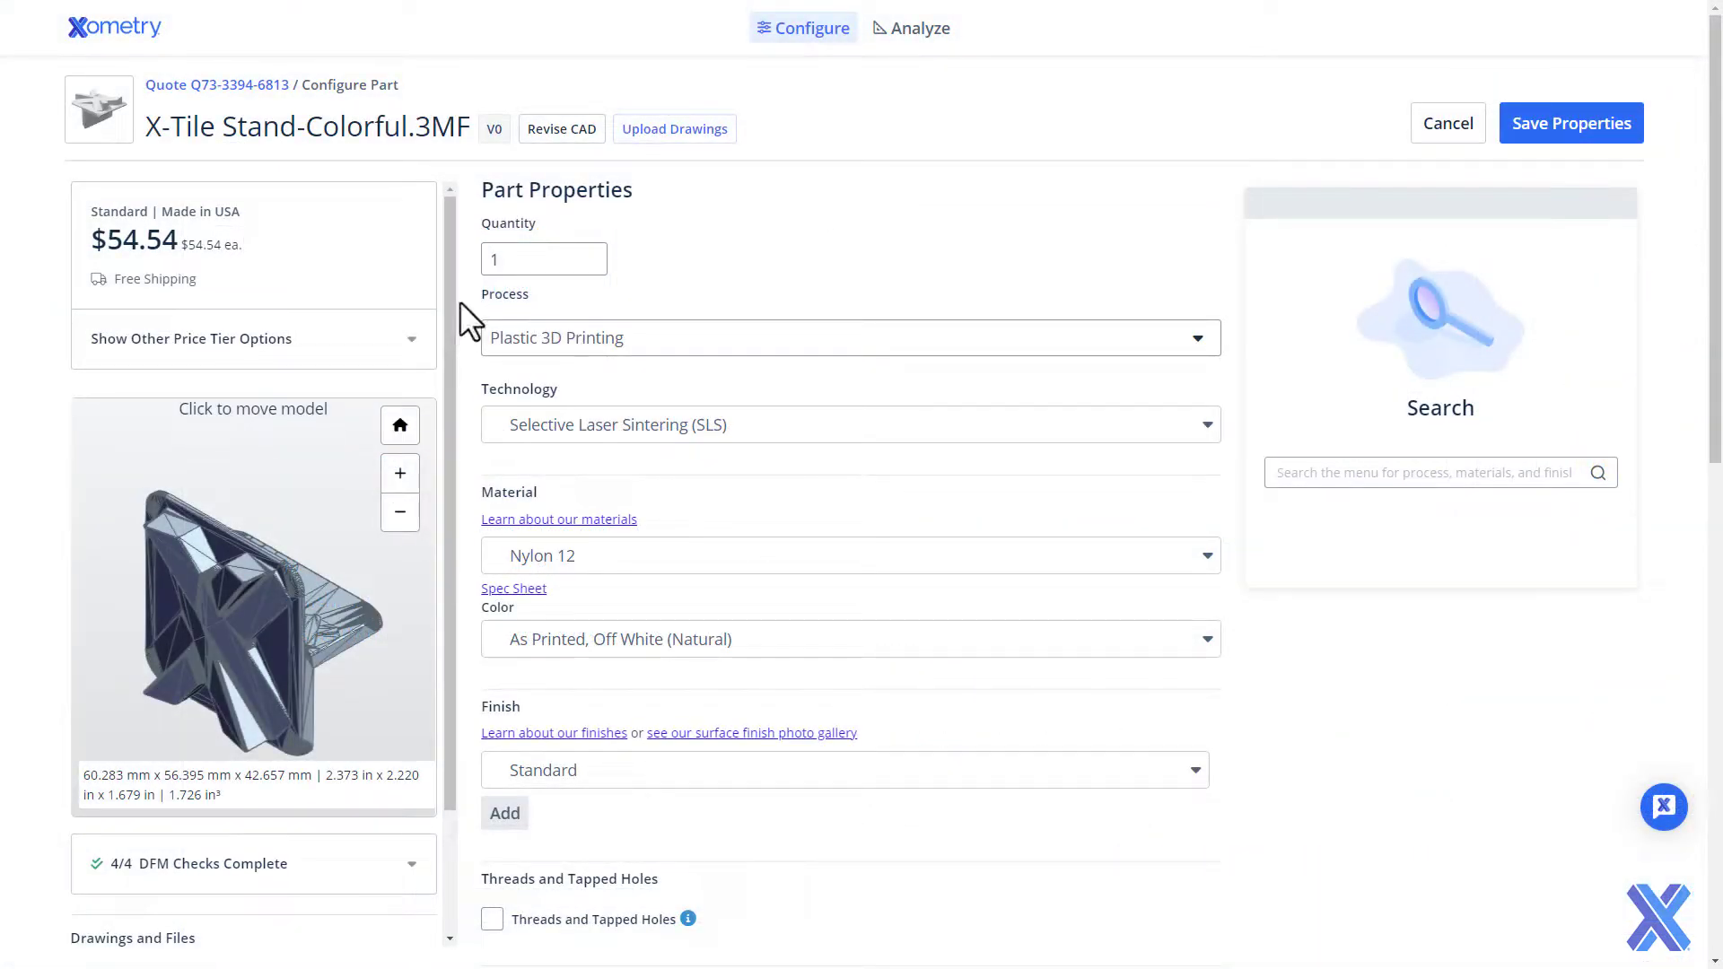
left_click(633, 423)
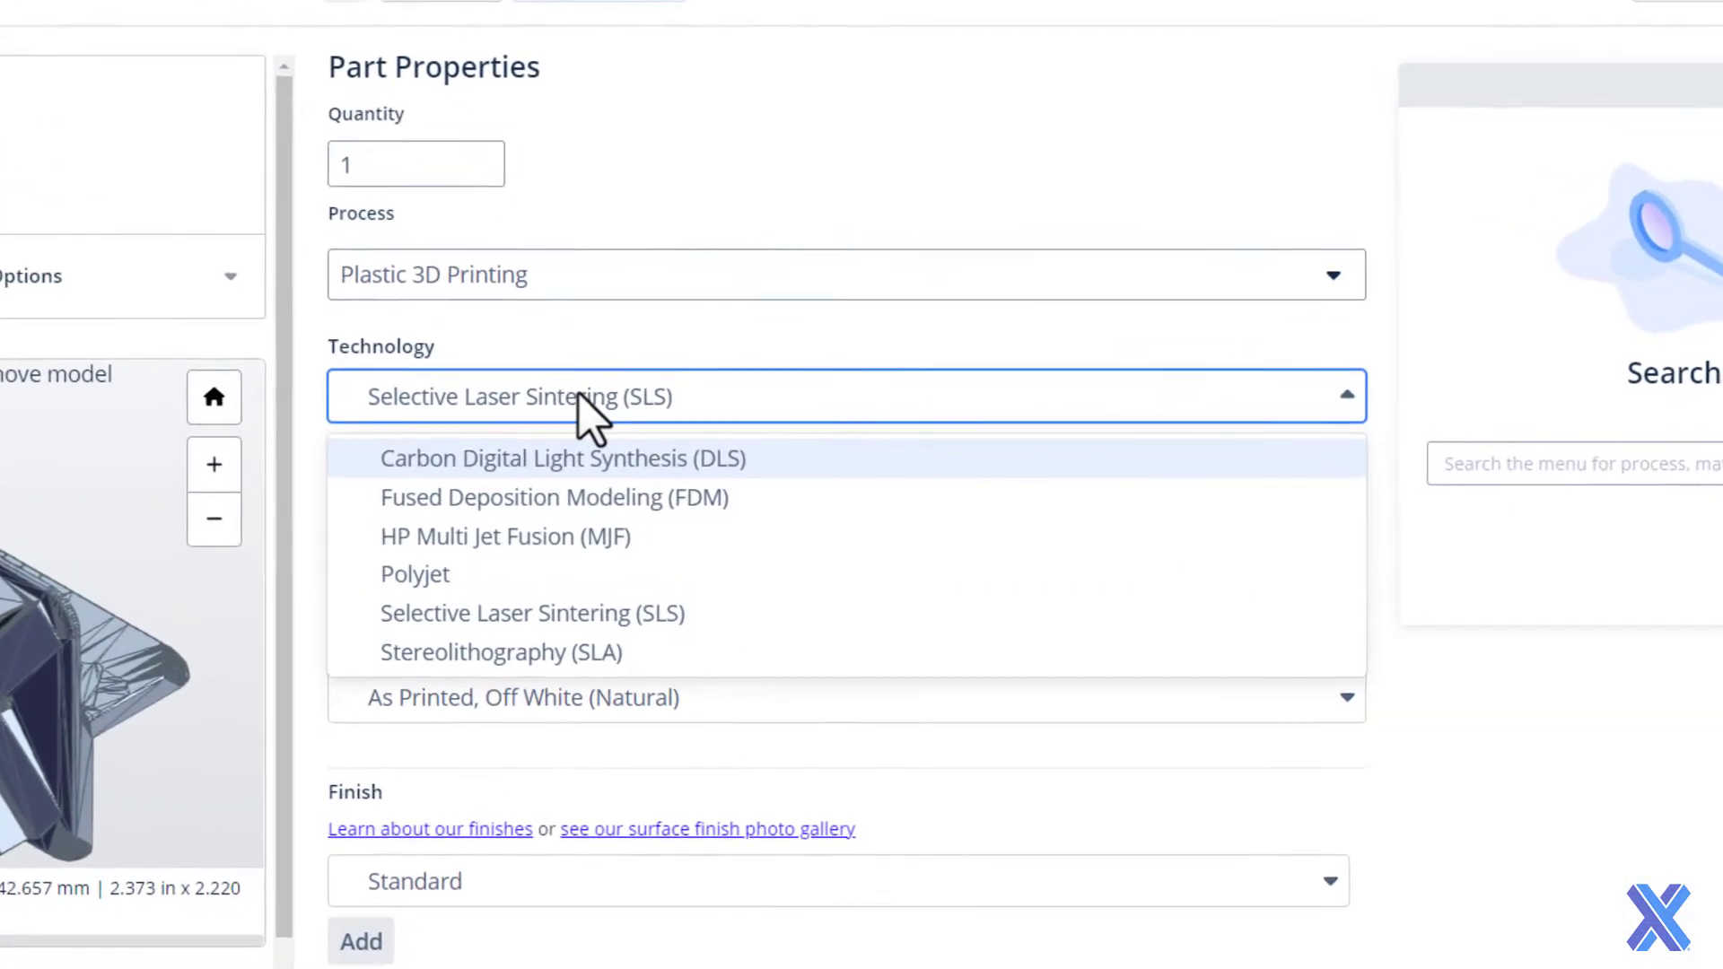
left_click(580, 577)
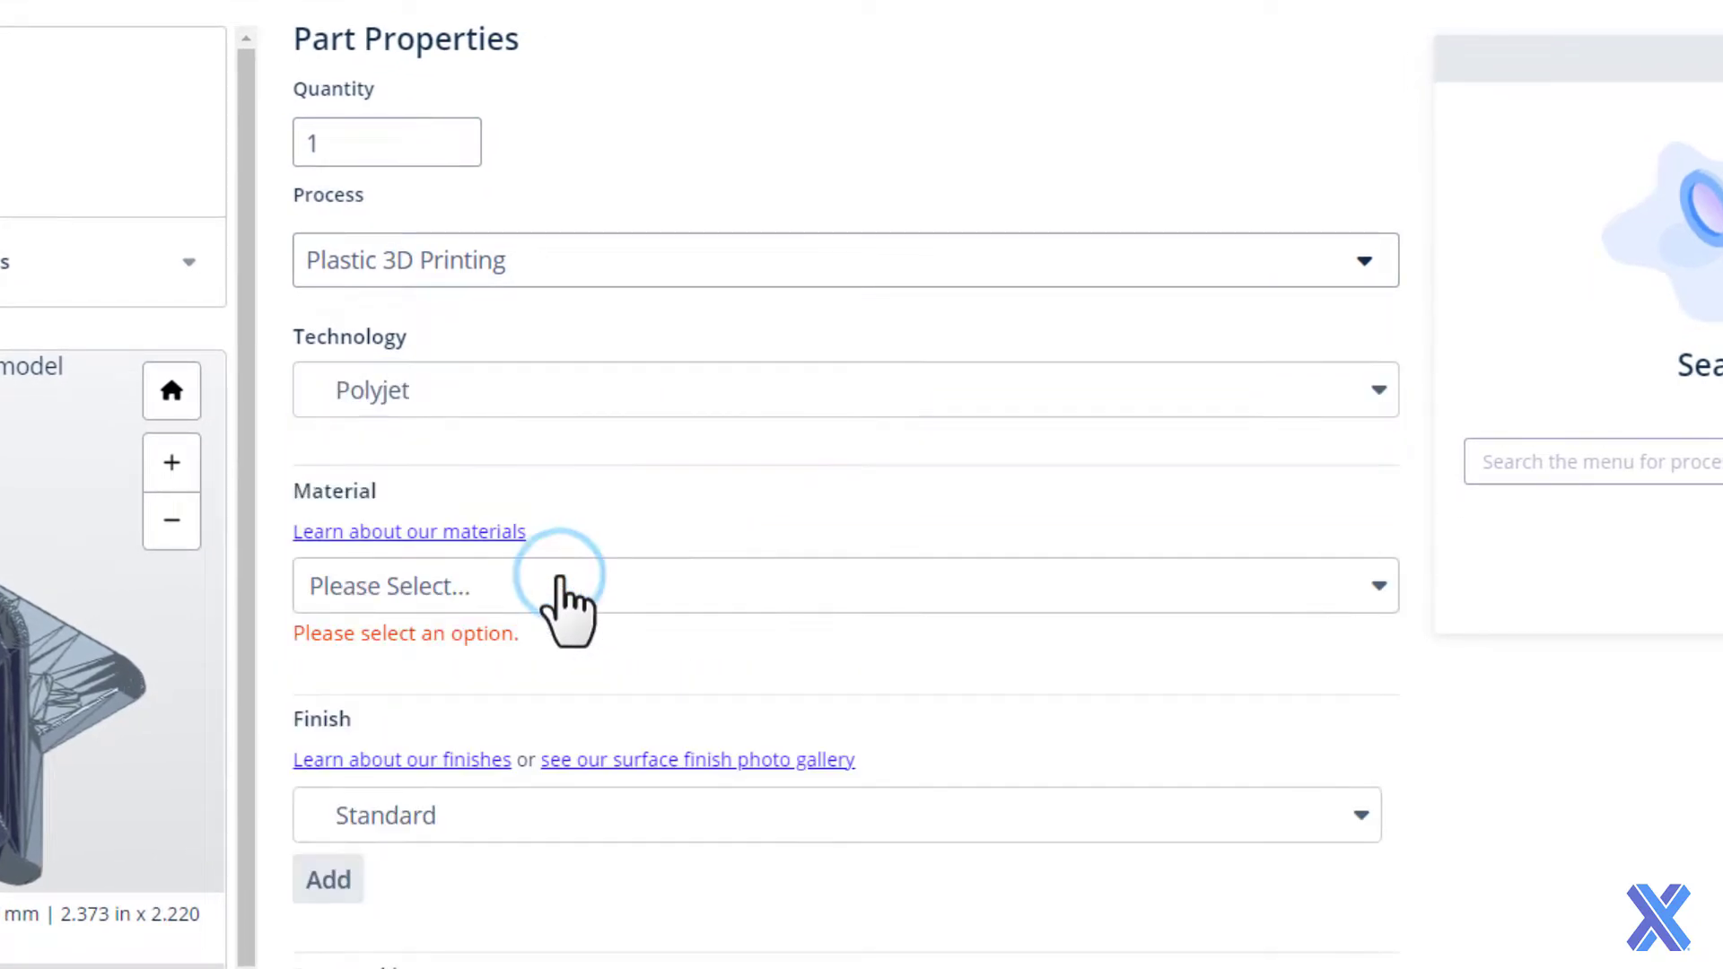
left_click(587, 592)
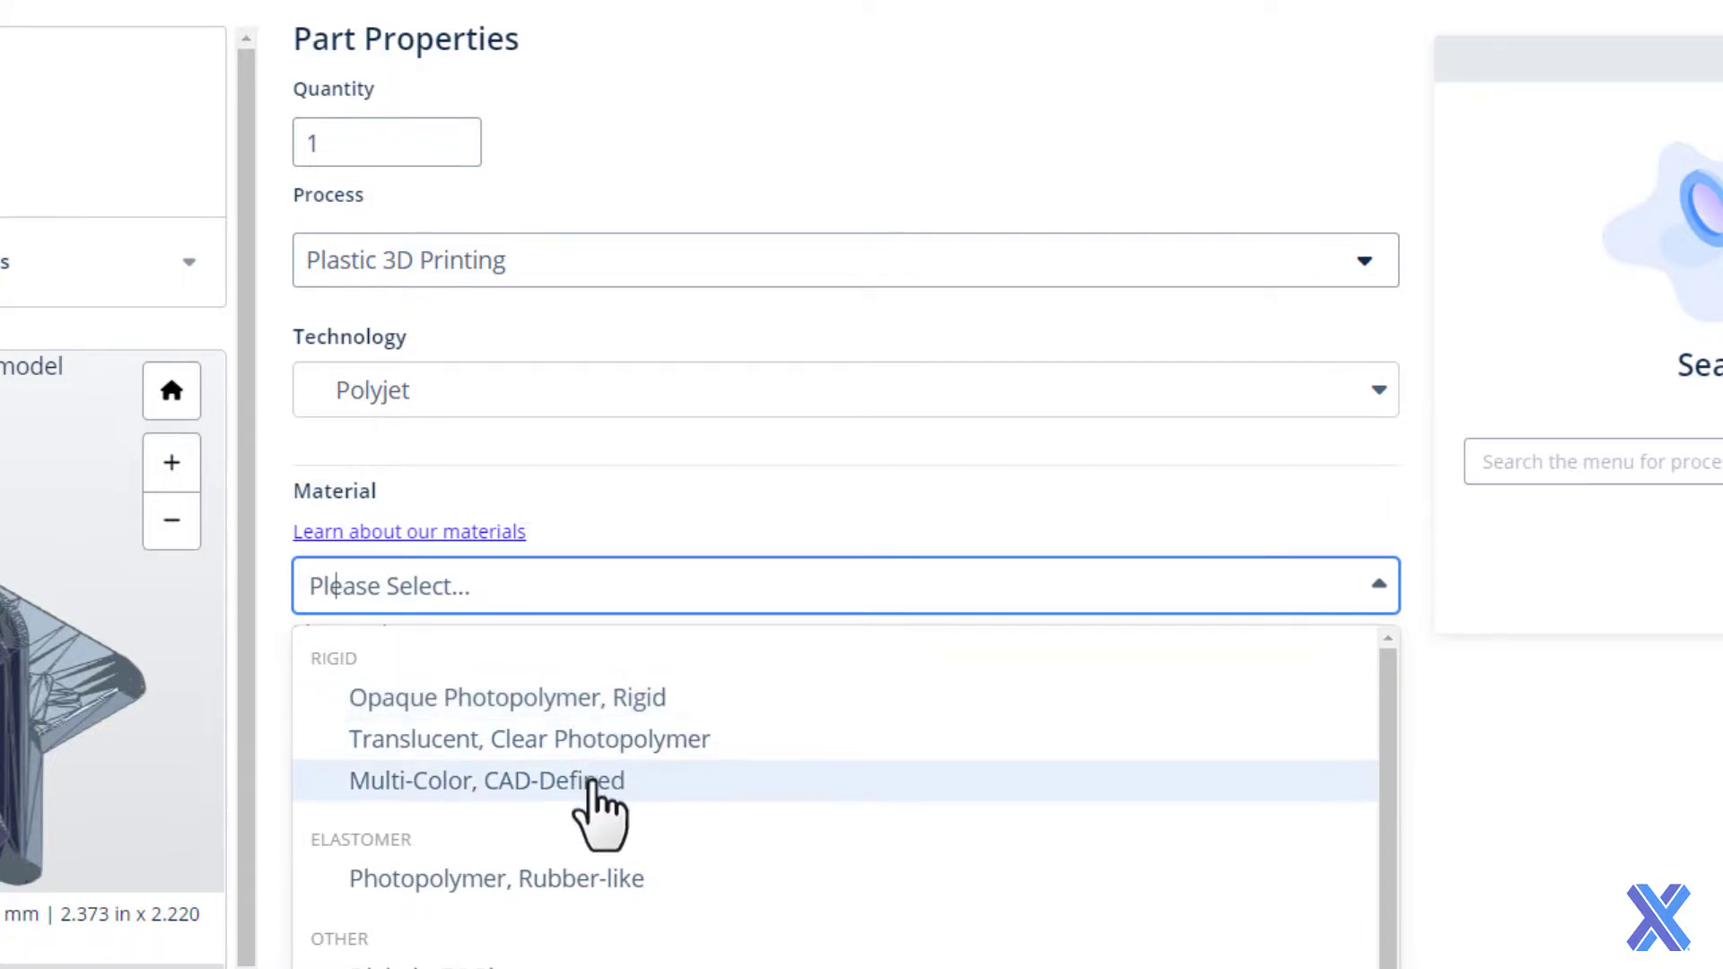
left_click(601, 781)
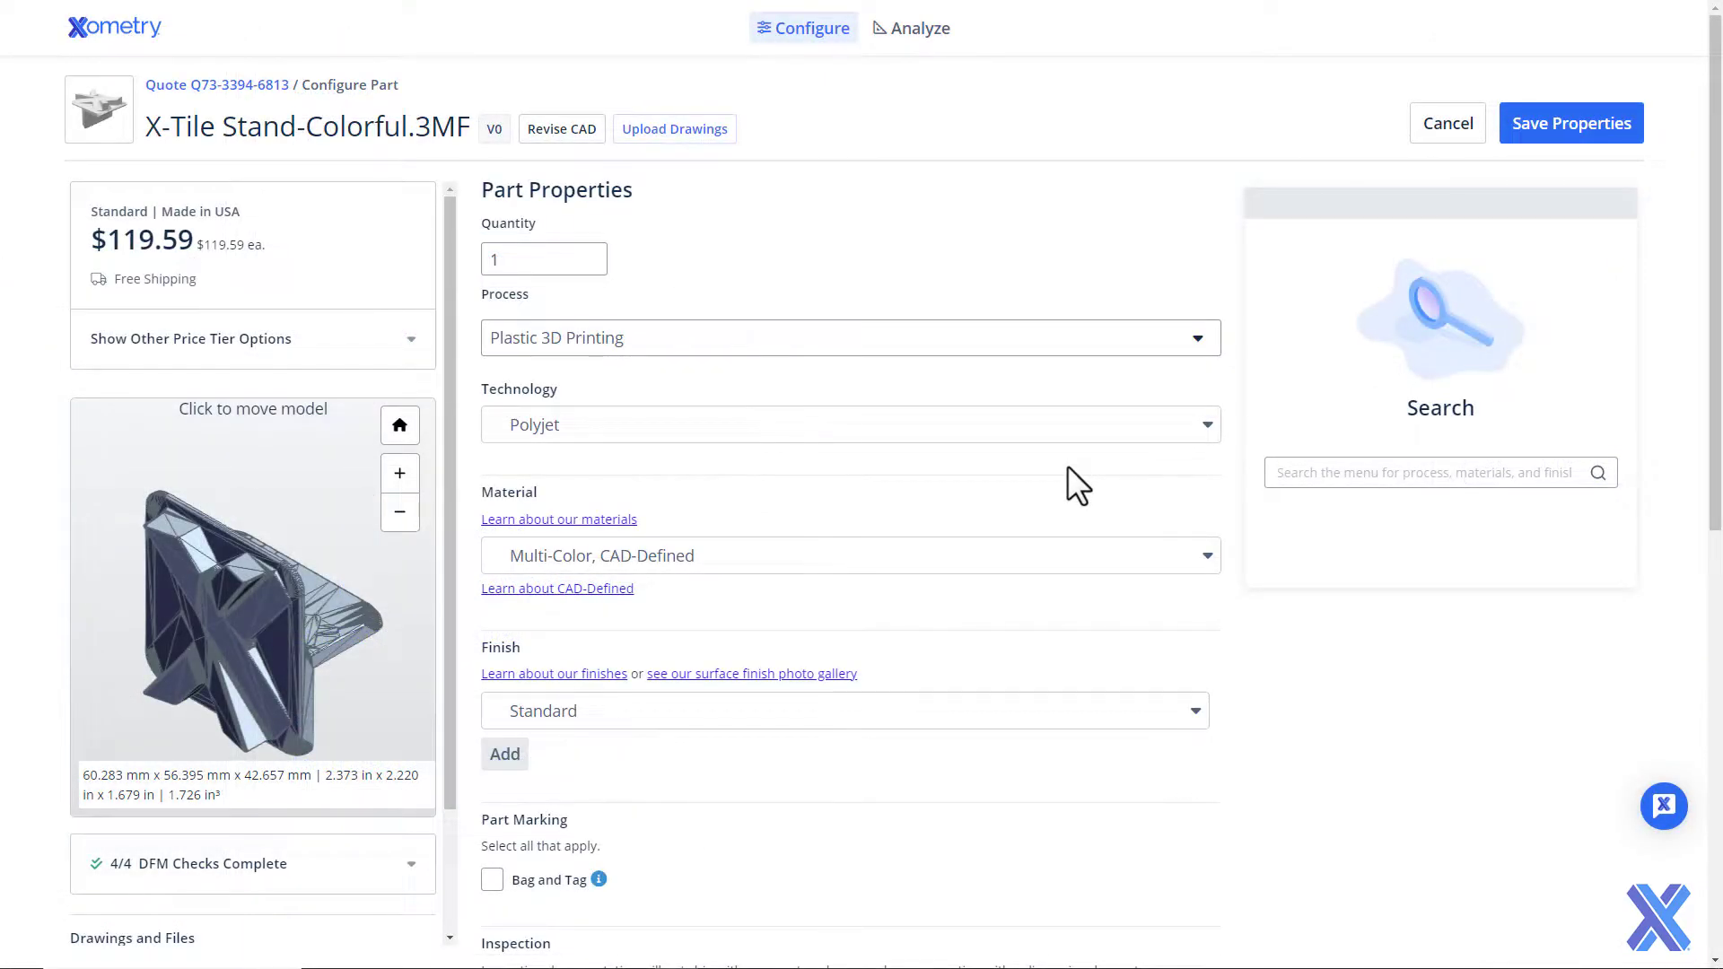
Switch the material to Opaque Photopolymer, Rigid with Color set to Other.
left_click(1058, 553)
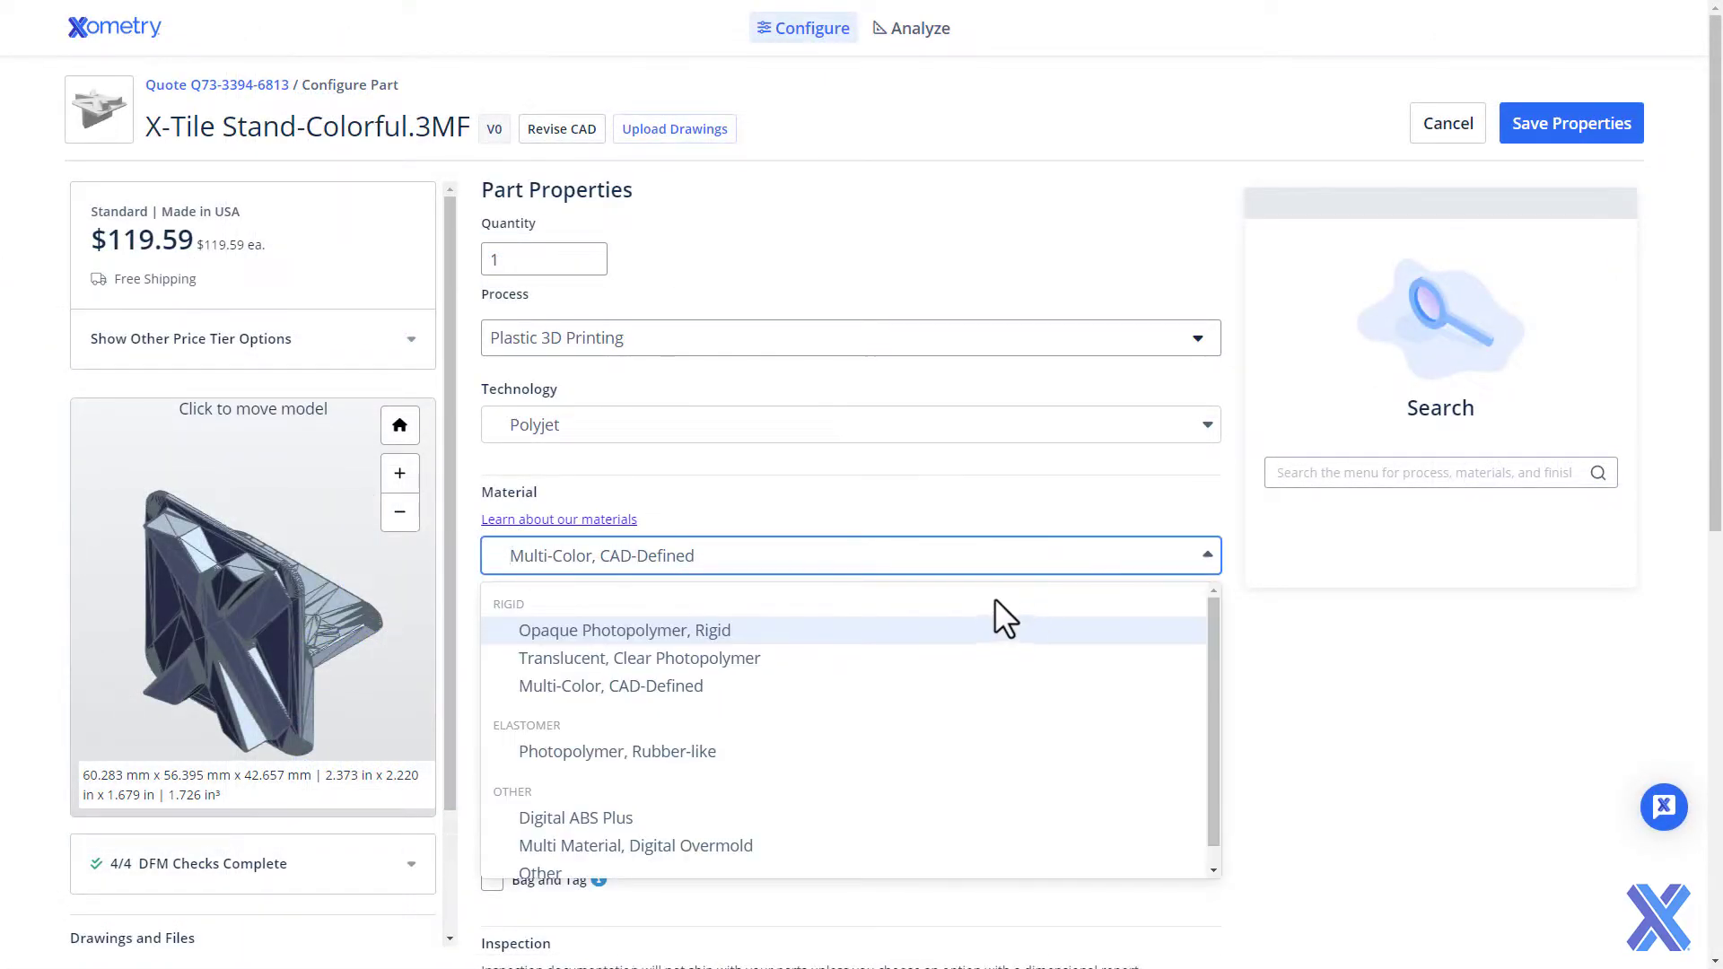
left_click(949, 633)
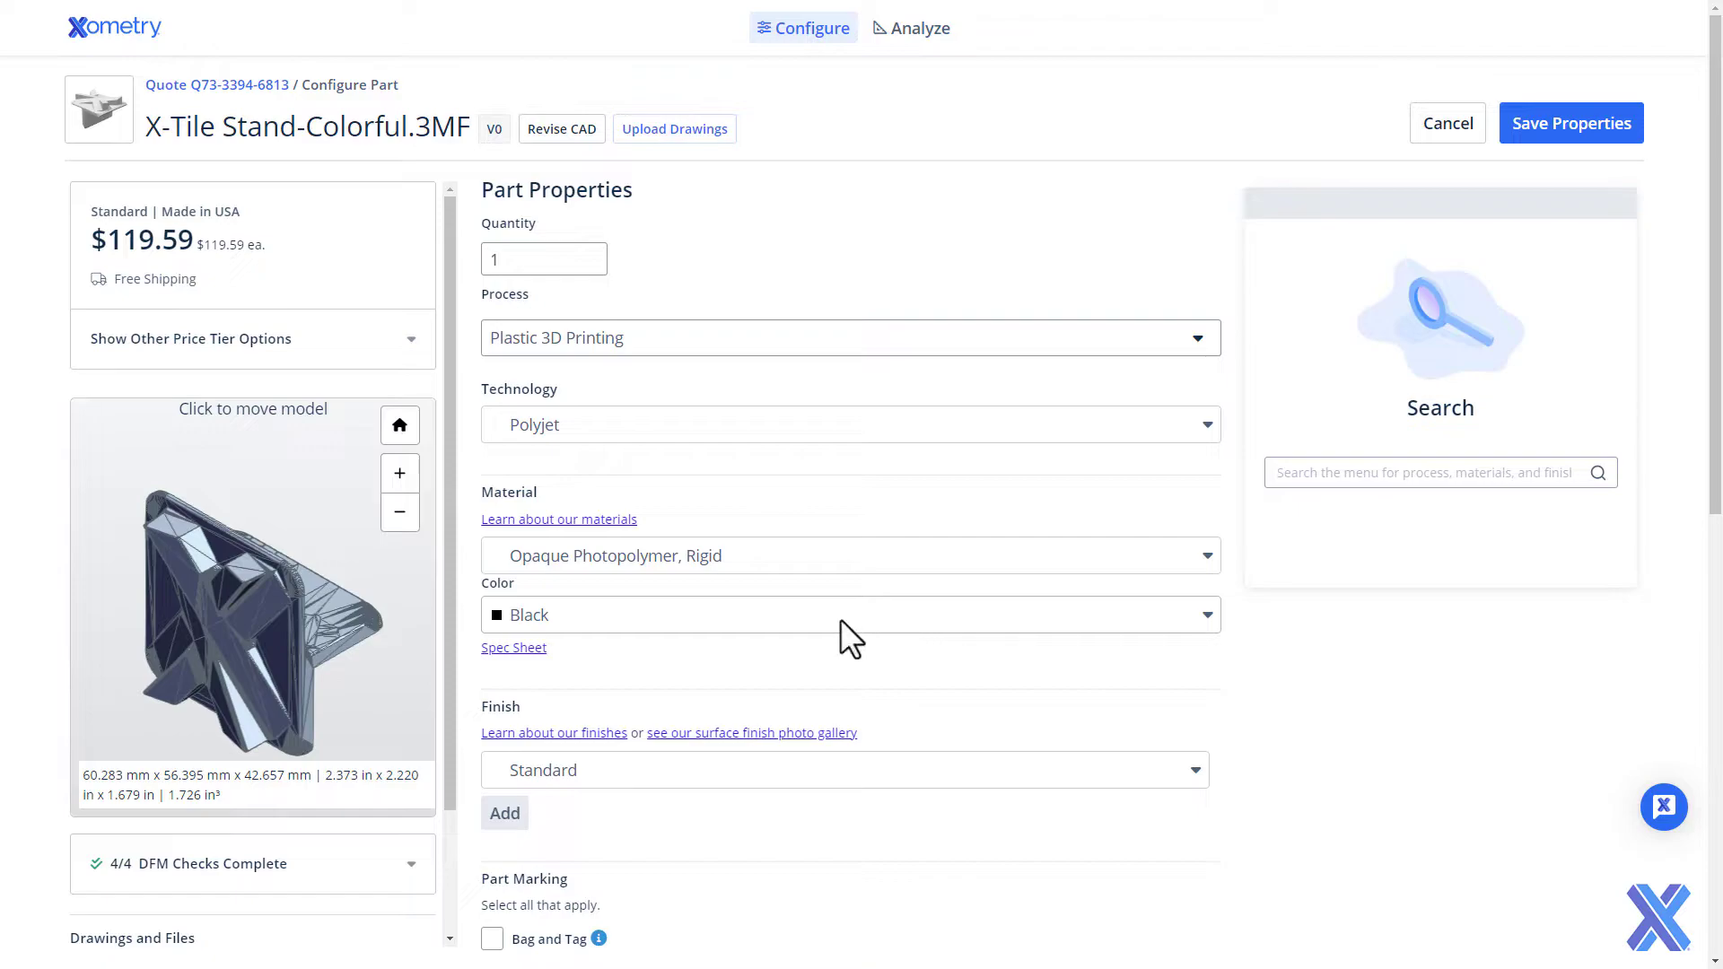
left_click(817, 618)
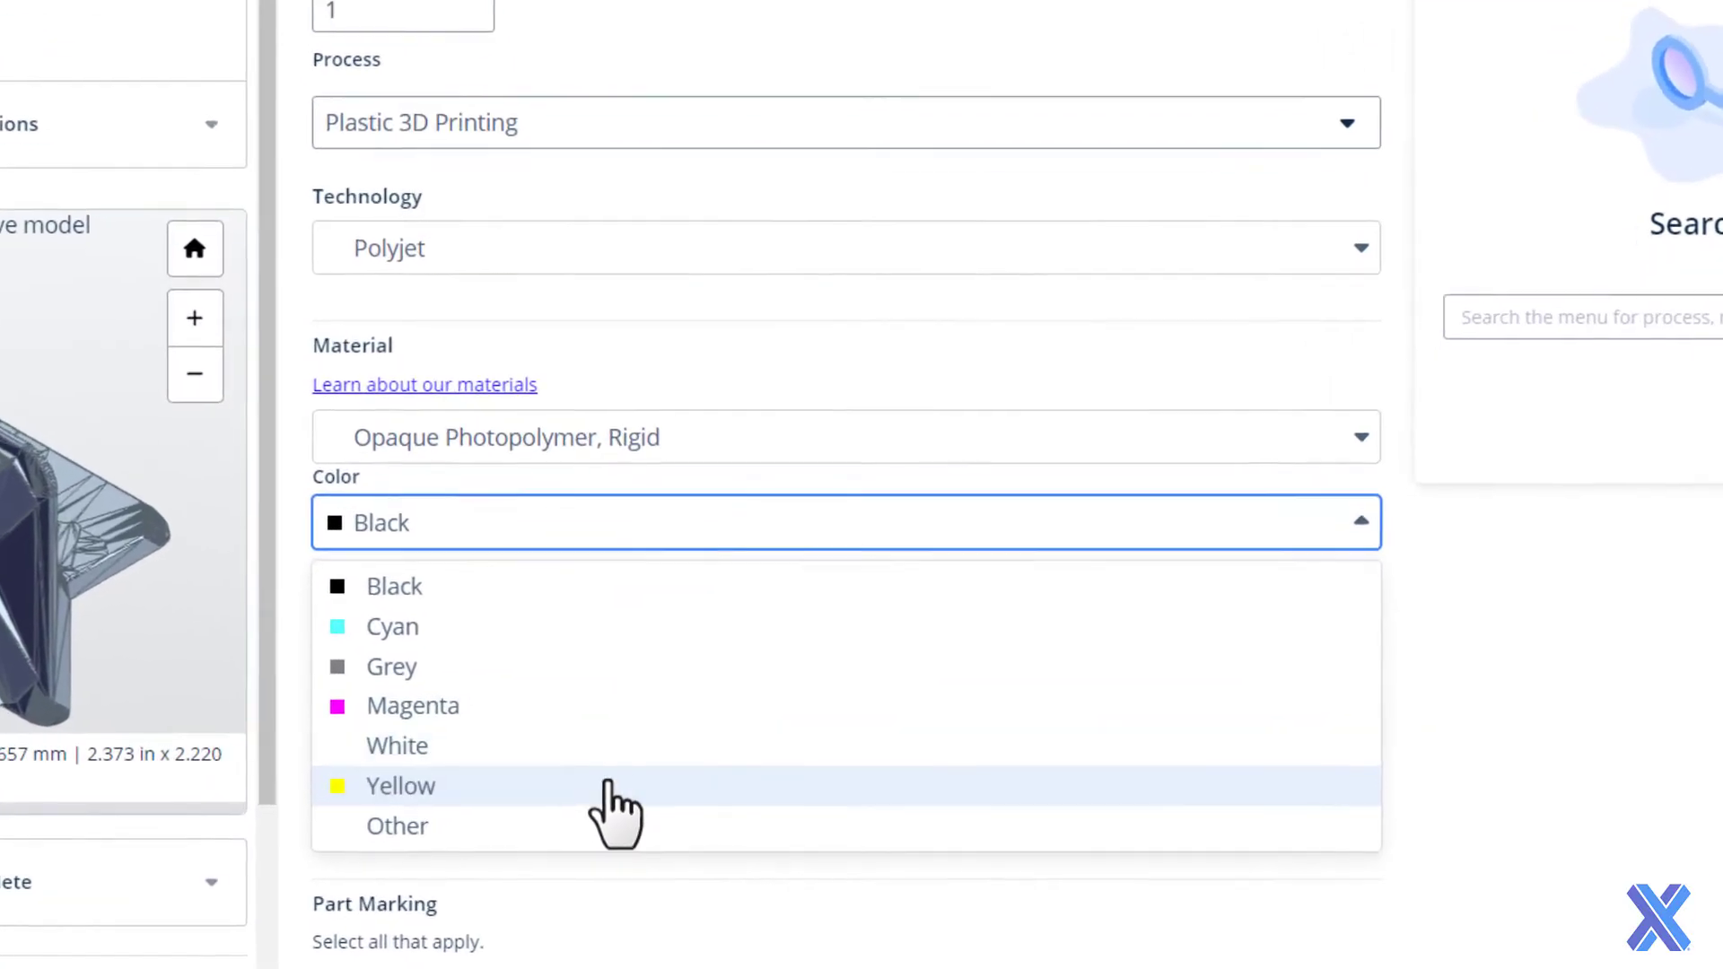
left_click(577, 824)
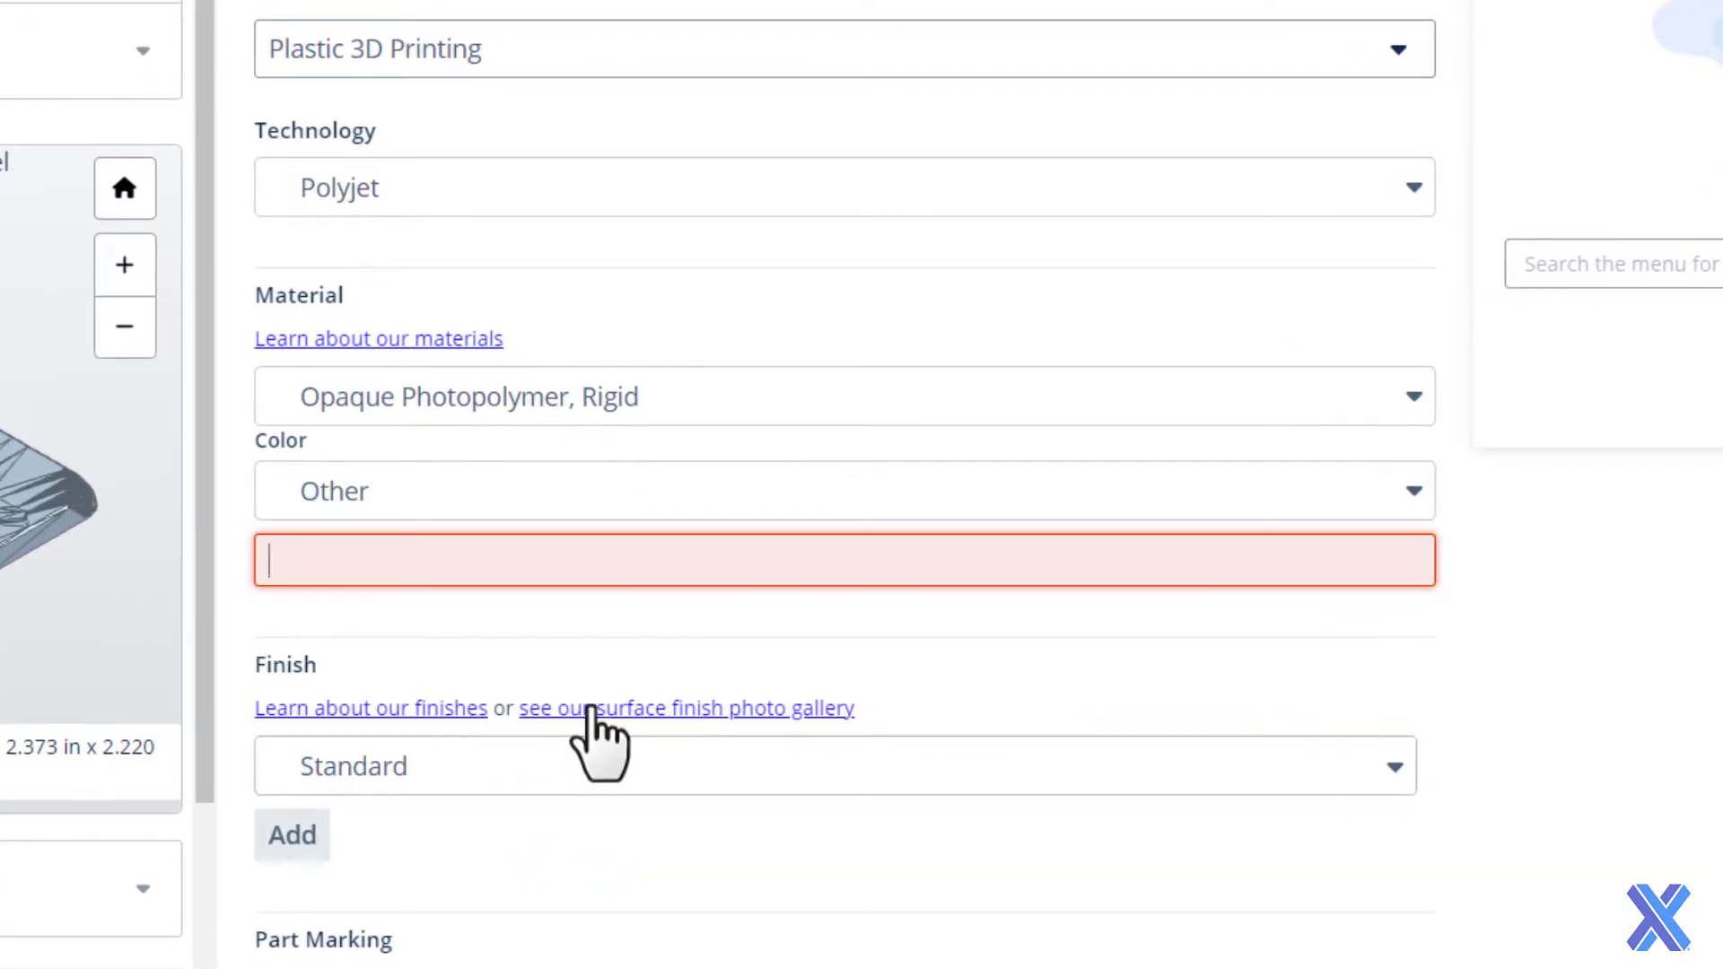
type("He")
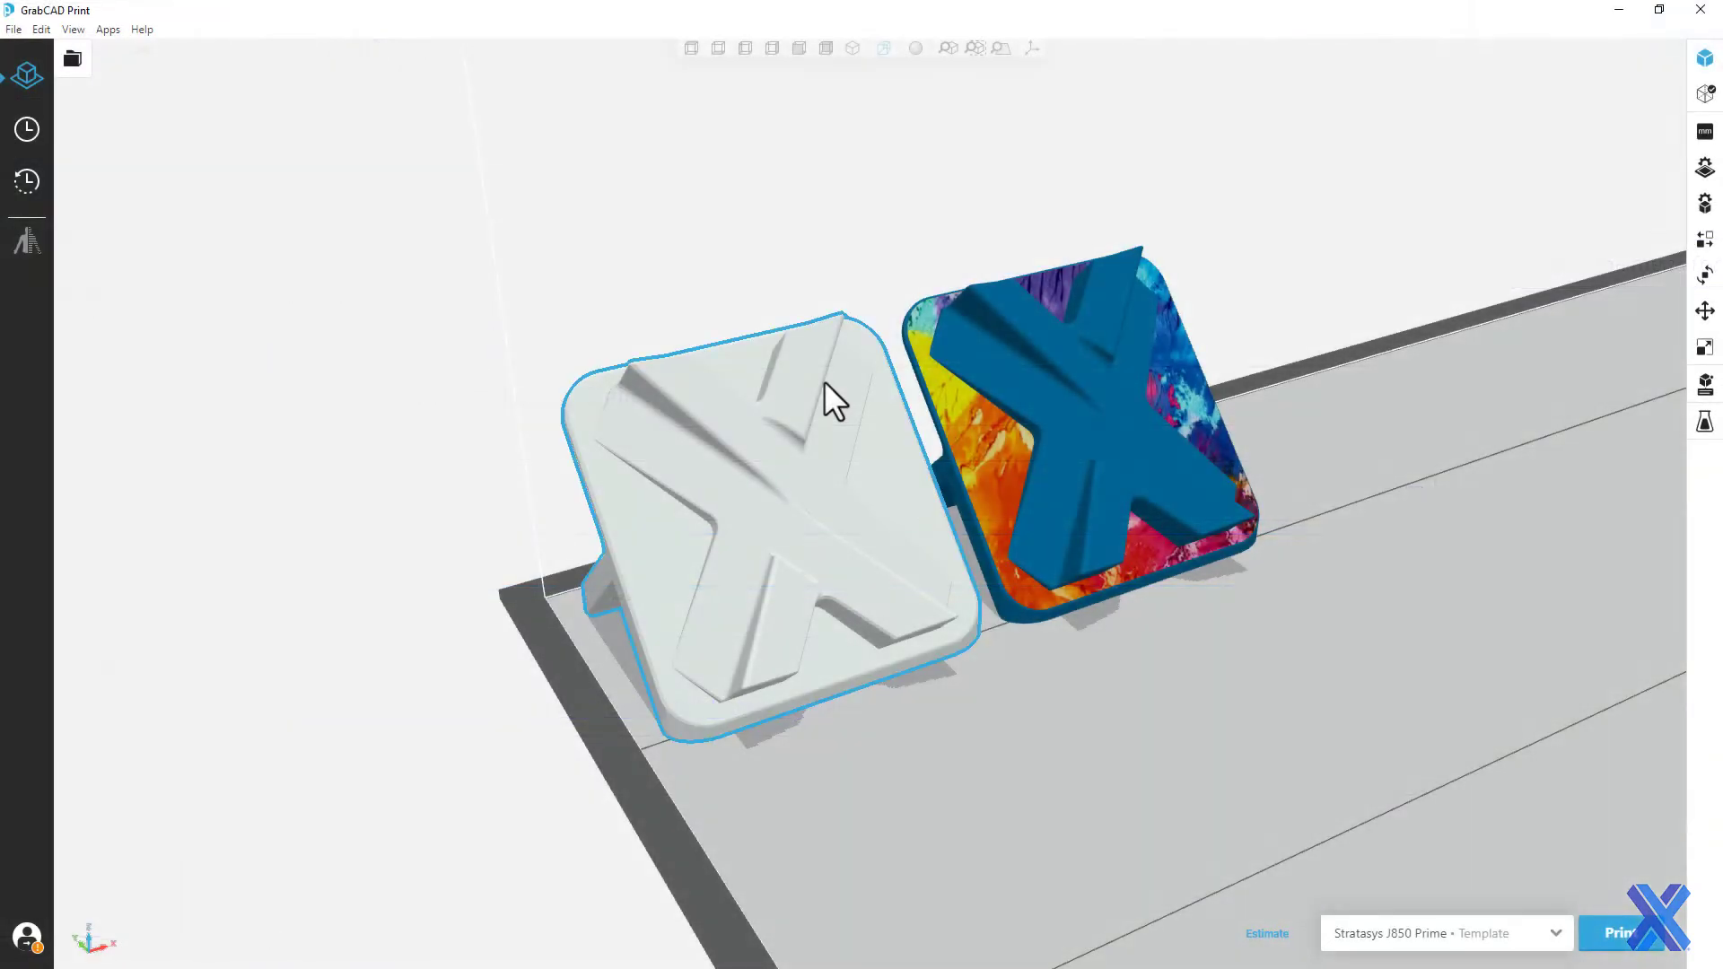
Recolour the plain white stand to hex 0E6AED blue in Model Settings and orbit to compare the two.
left_click(1706, 204)
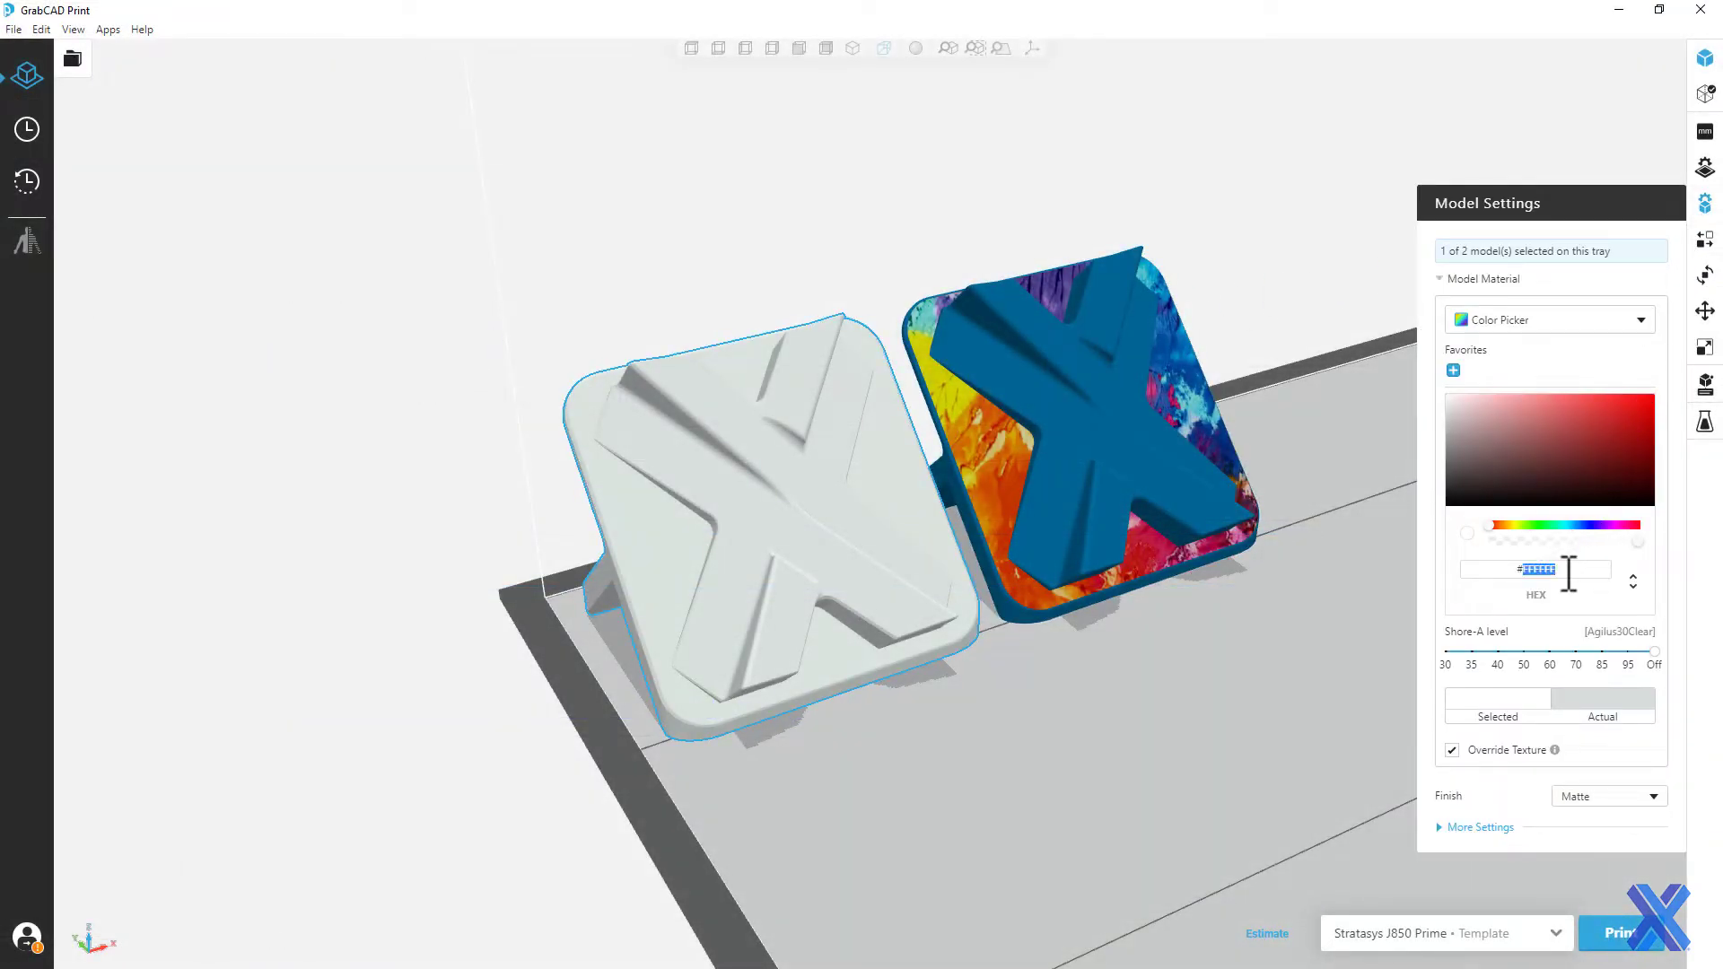
type("0E6AED")
key("Return")
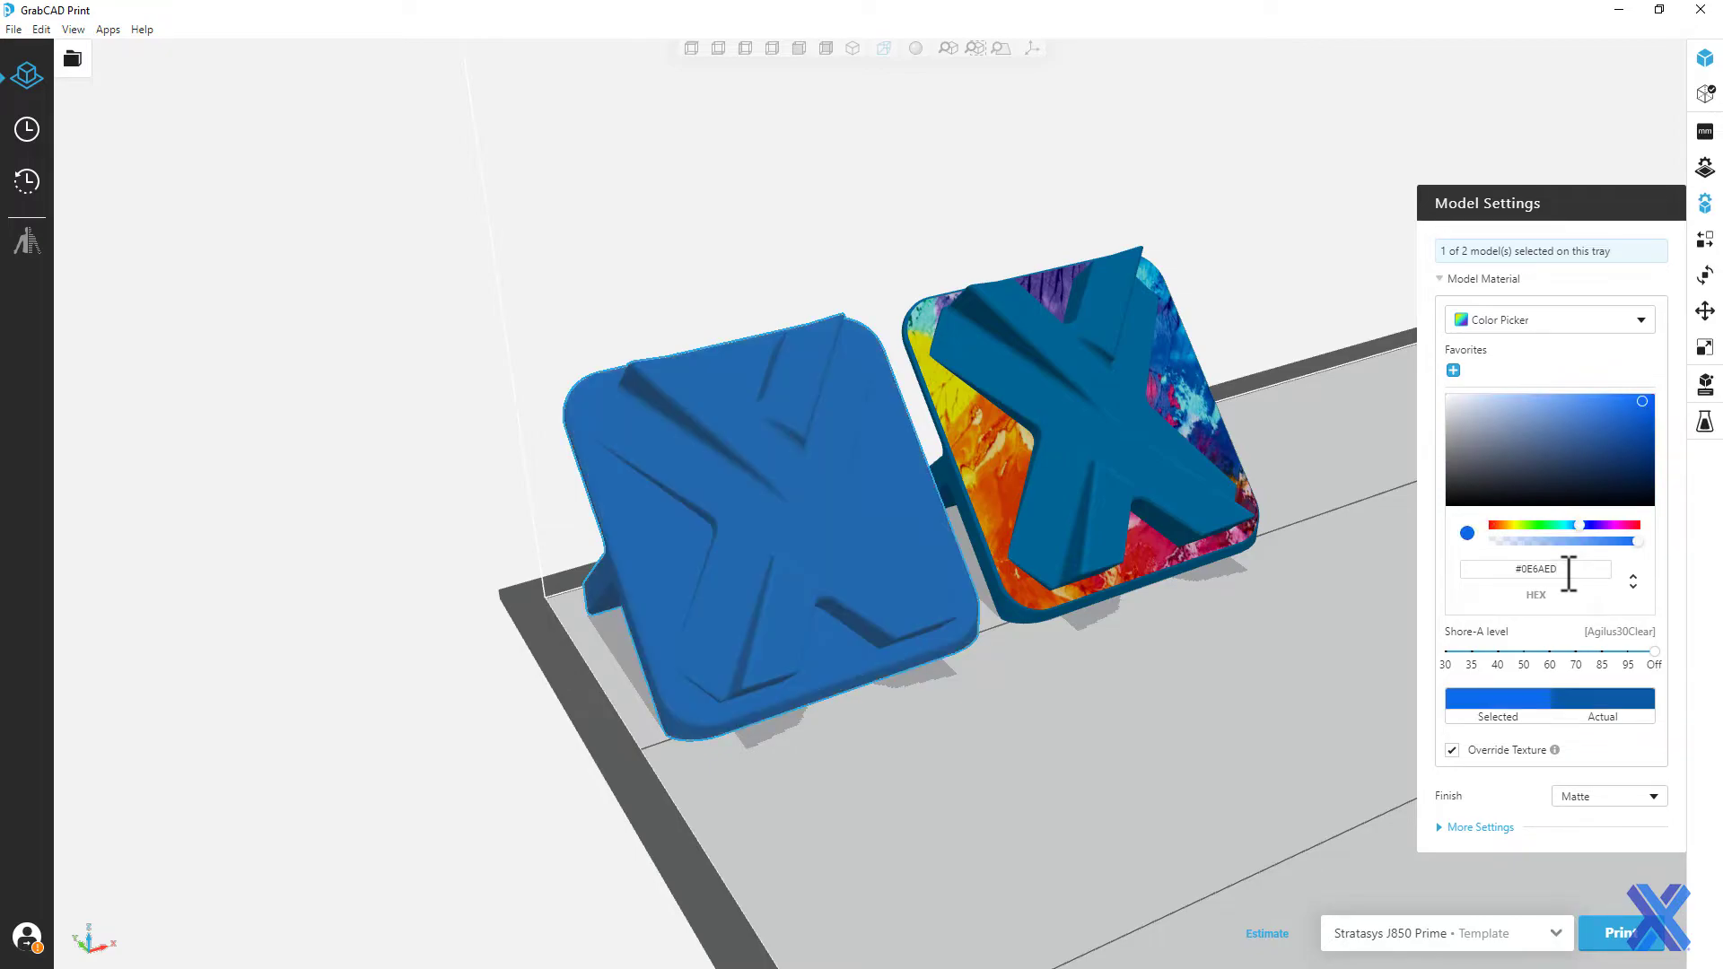
left_click(1705, 203)
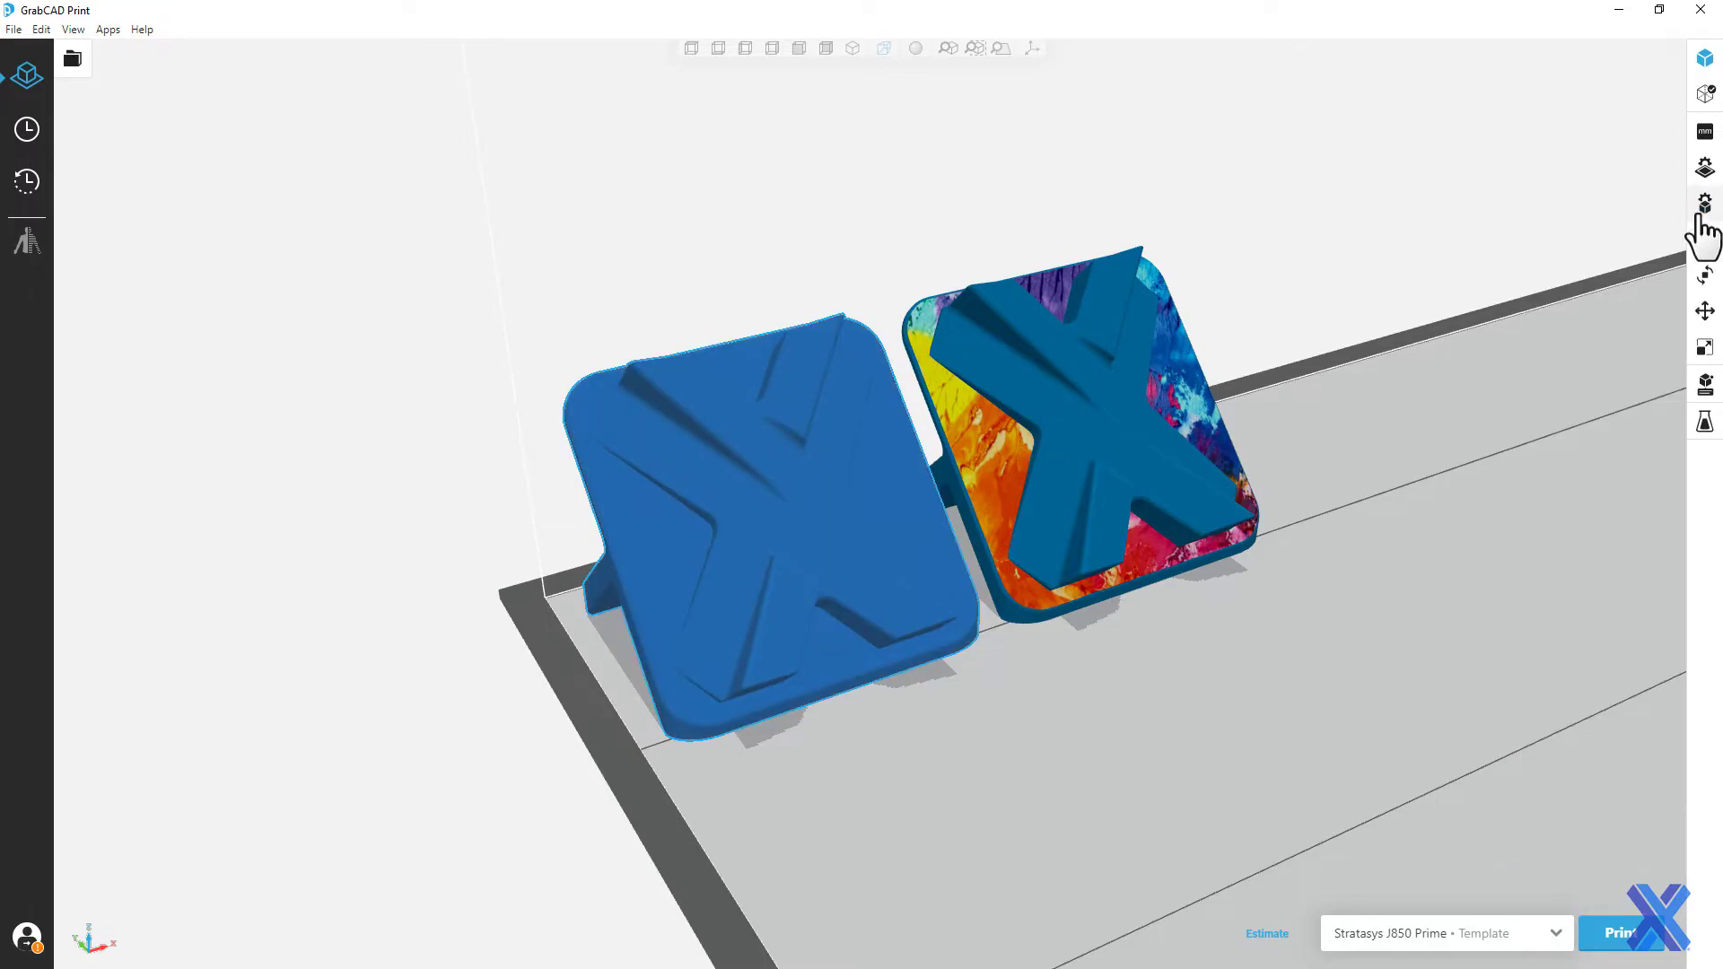
mouse_move(1415, 386)
left_mouse_down()
mouse_move(1331, 418)
mouse_move(1199, 430)
mouse_move(674, 309)
mouse_move(1057, 396)
mouse_move(1289, 398)
mouse_move(1433, 364)
left_mouse_up()
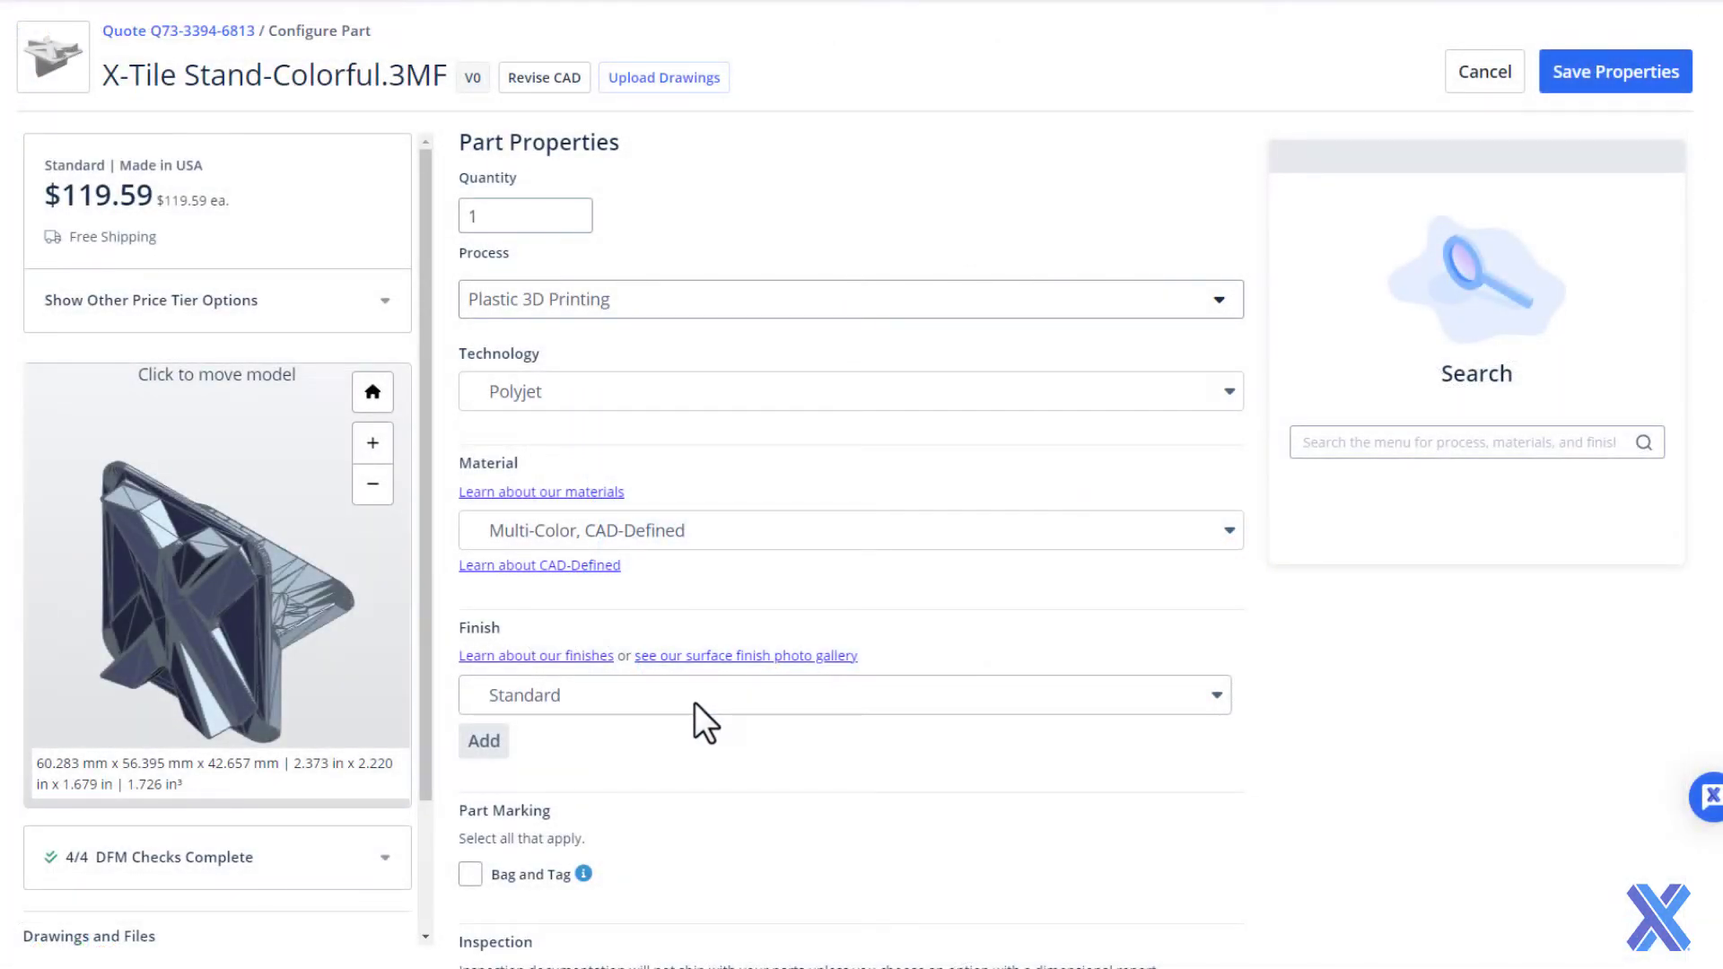
left_click(1574, 76)
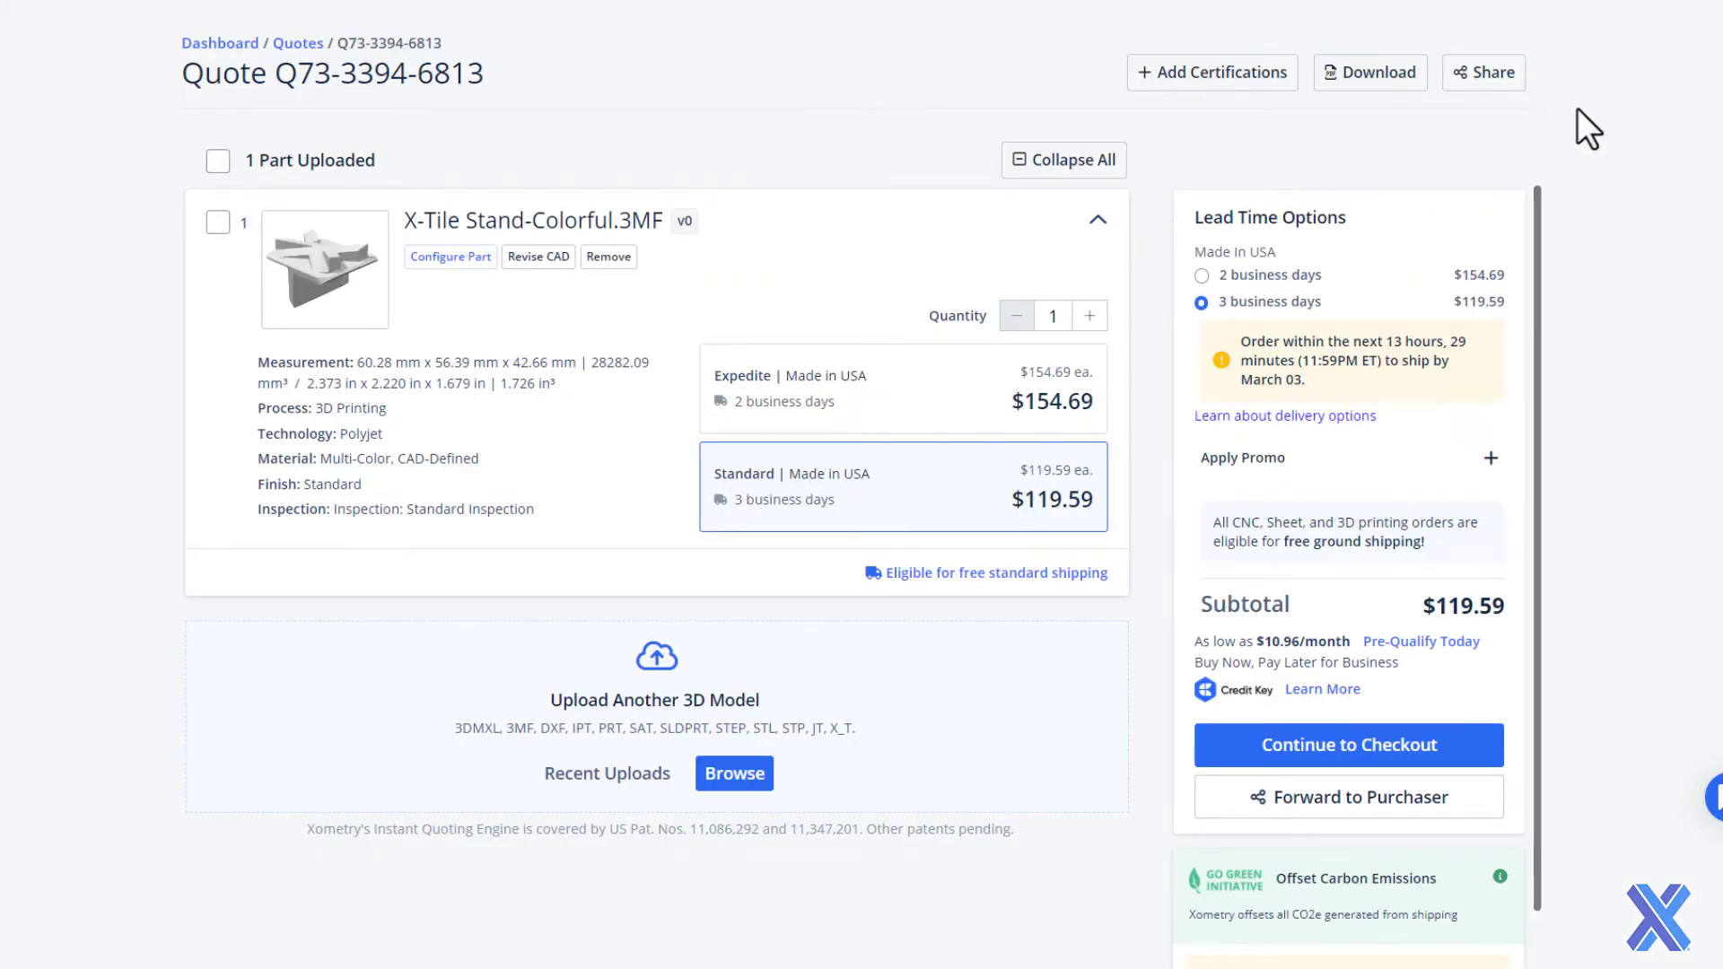